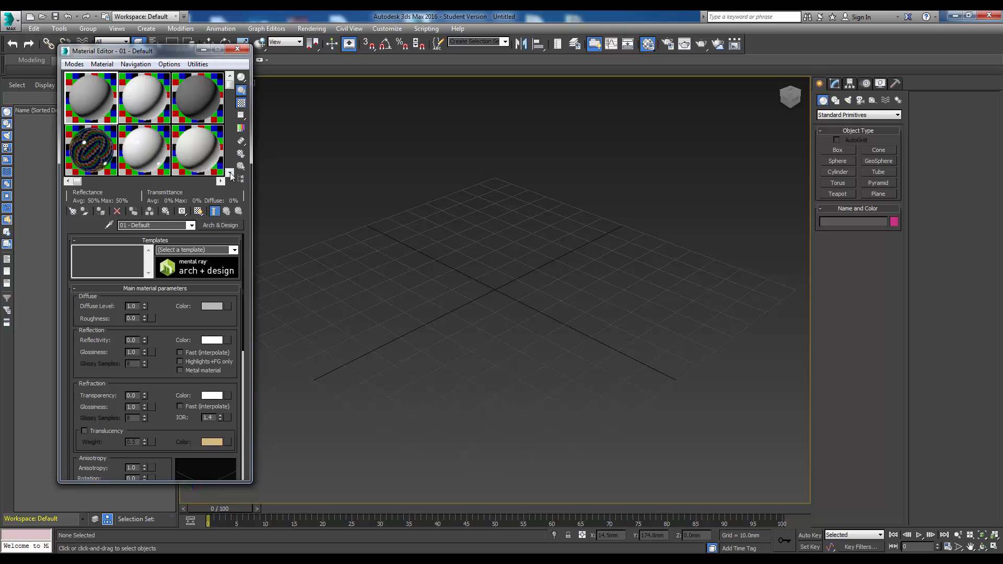
# - Select the unused 13 - Default sample slot in the Material Editor
pyautogui.click(229, 173)
pyautogui.click(230, 173)
pyautogui.click(93, 93)
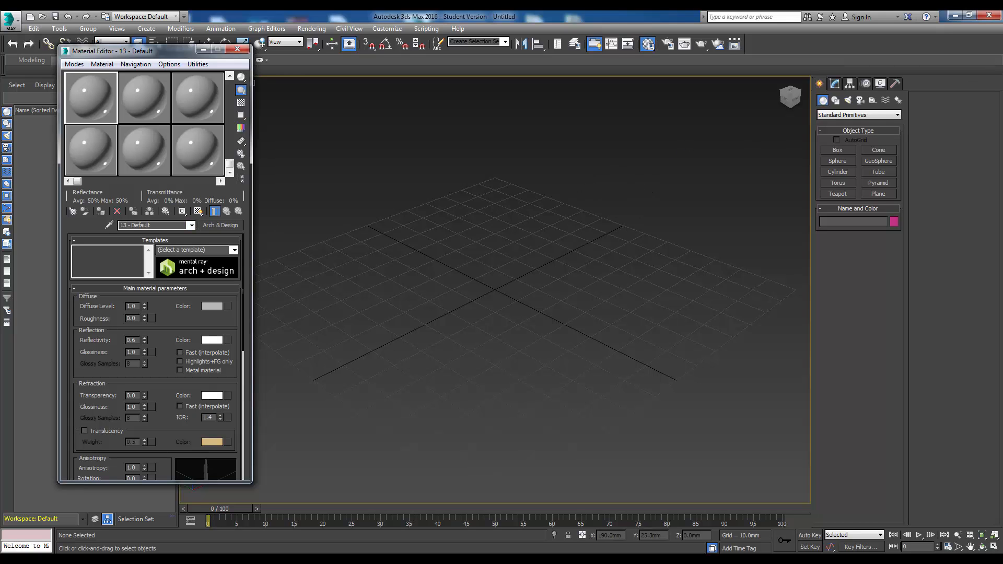
# - Switch to the web browser and examine the ConcretePlates0007 texture page on Textures.com
pyautogui.moveTo(1002, 39); pyautogui.dragTo(562, 61)
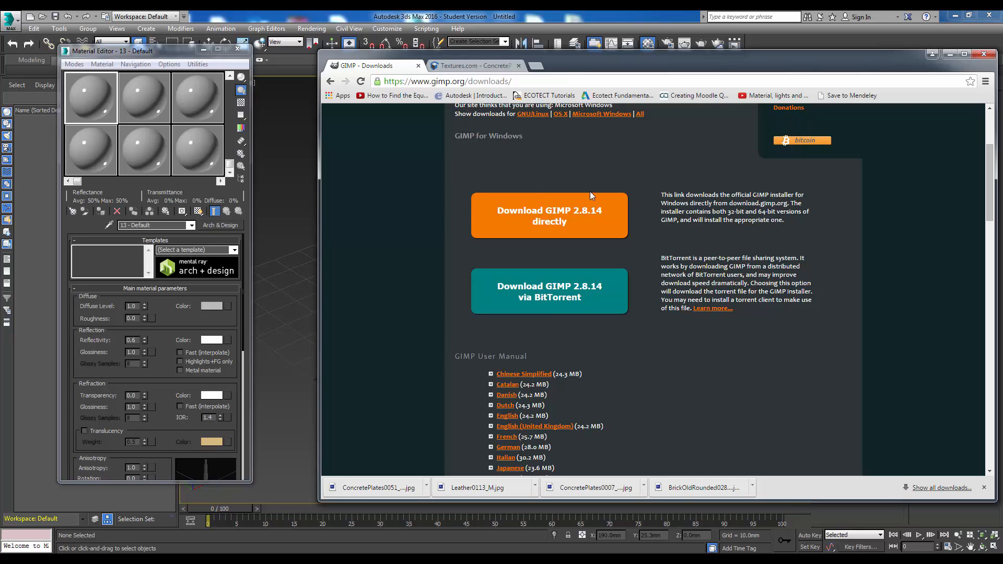
pyautogui.click(468, 67)
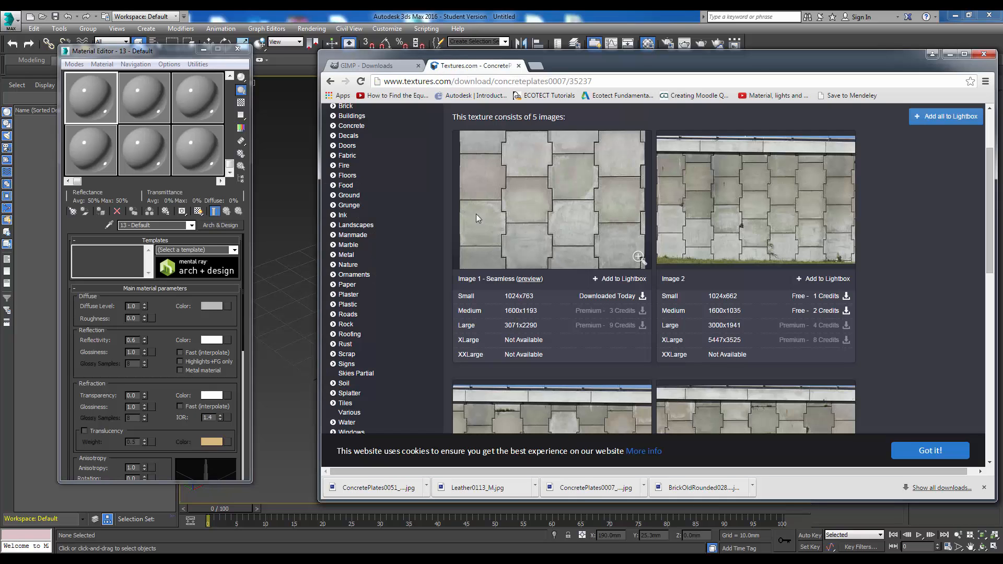
pyautogui.scroll(2, 416, 218)
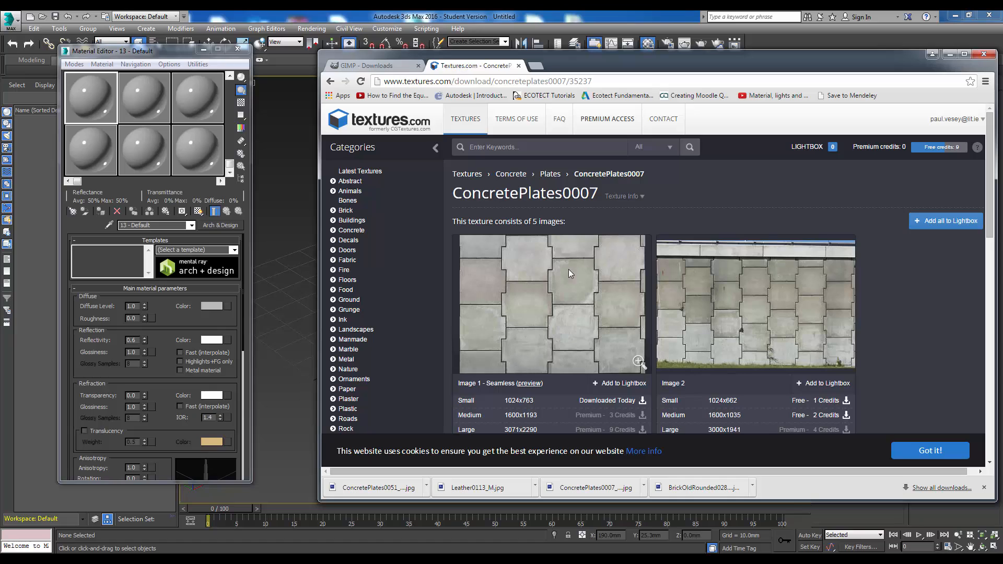
pyautogui.scroll(-2, 569, 268)
pyautogui.scroll(1, 414, 255)
pyautogui.scroll(1, 414, 255)
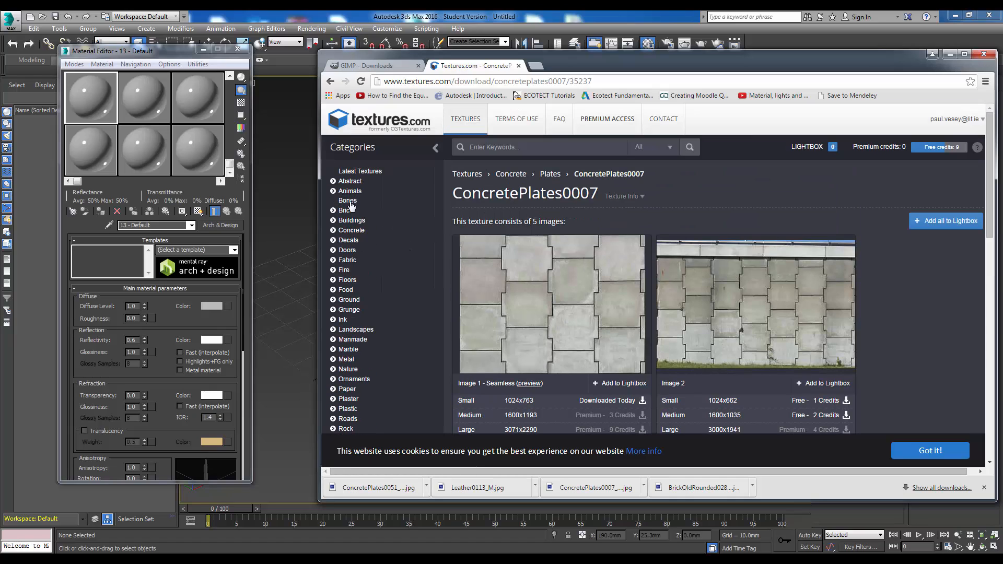
pyautogui.scroll(-1, 517, 296)
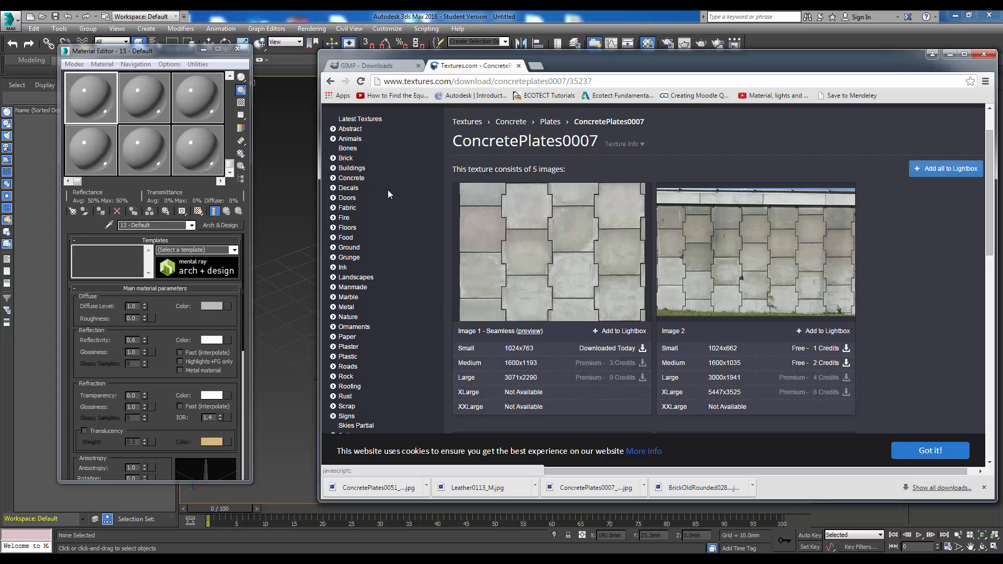
# - Open the Leather subcategory of the Fabric textures on Textures.com
pyautogui.click(347, 209)
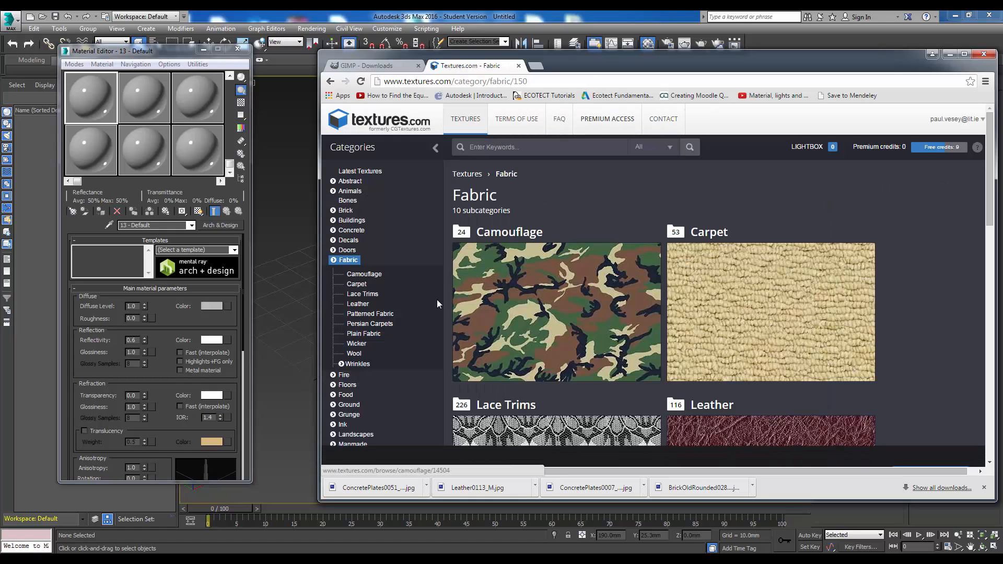
pyautogui.scroll(-3, 700, 298)
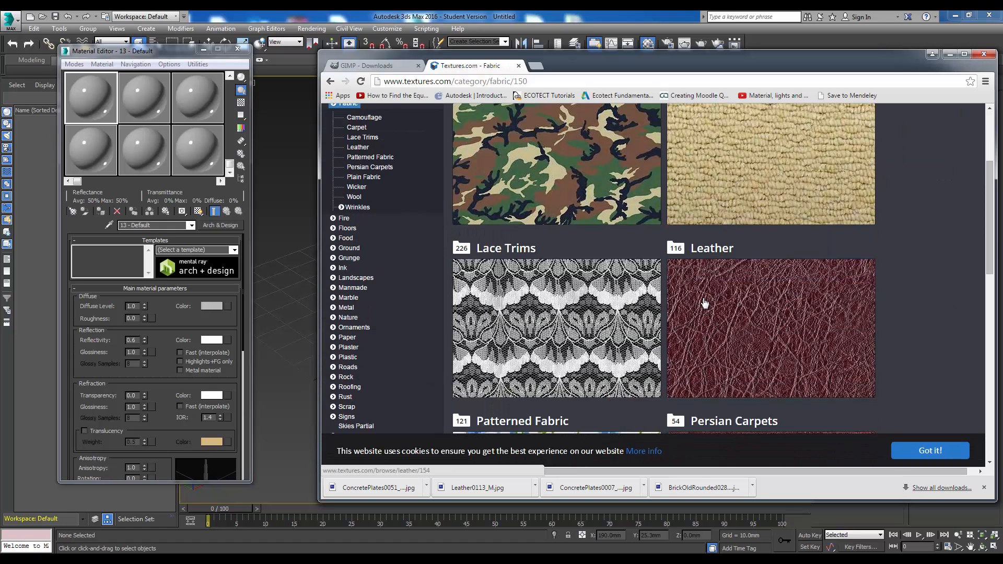
pyautogui.scroll(-2, 700, 298)
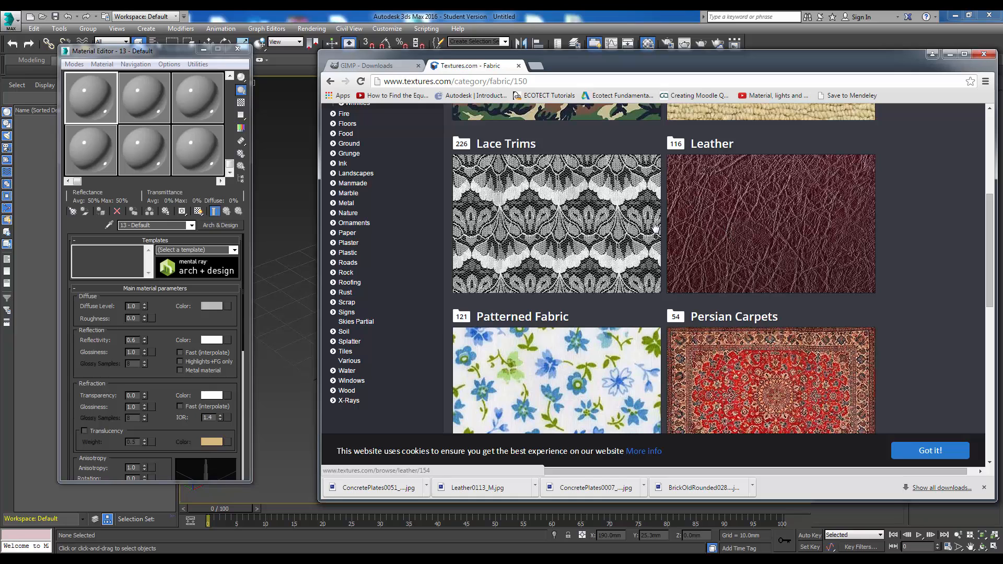
pyautogui.click(727, 225)
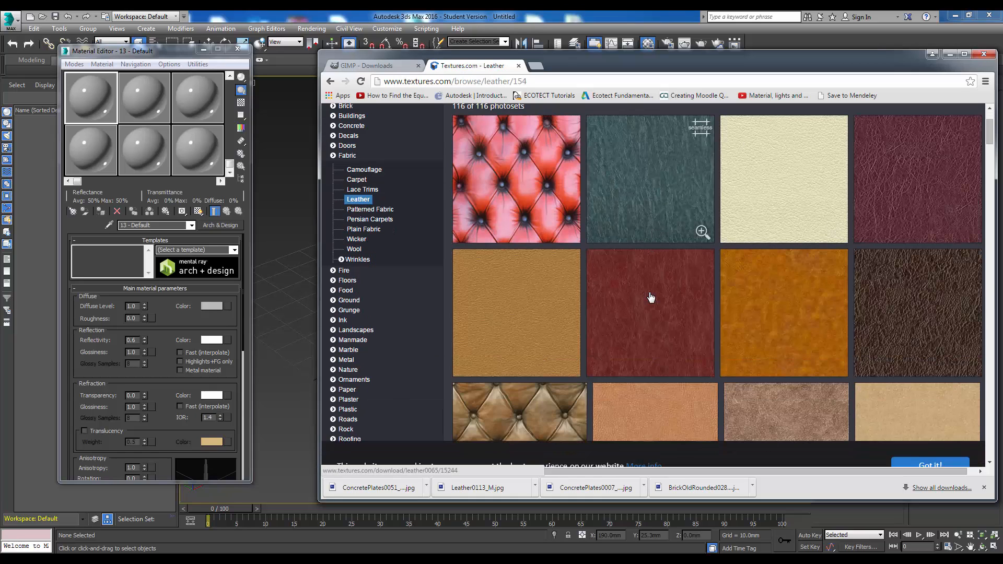
# - Look through the available leather textures, then move the browser out of the way to return to 3ds Max
pyautogui.scroll(-3, 652, 298)
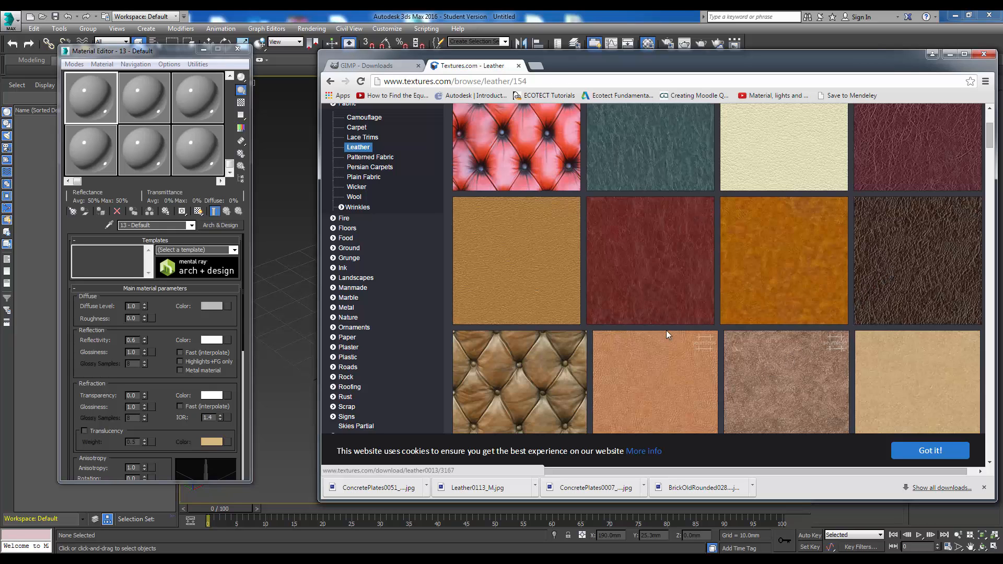
pyautogui.scroll(-3, 653, 332)
pyautogui.scroll(-4, 645, 326)
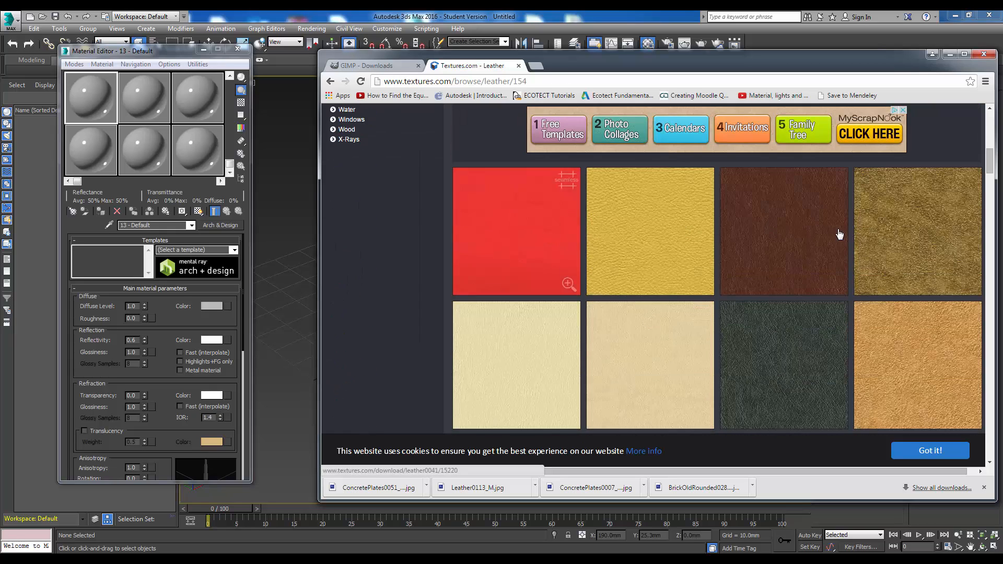
pyautogui.scroll(-3, 833, 343)
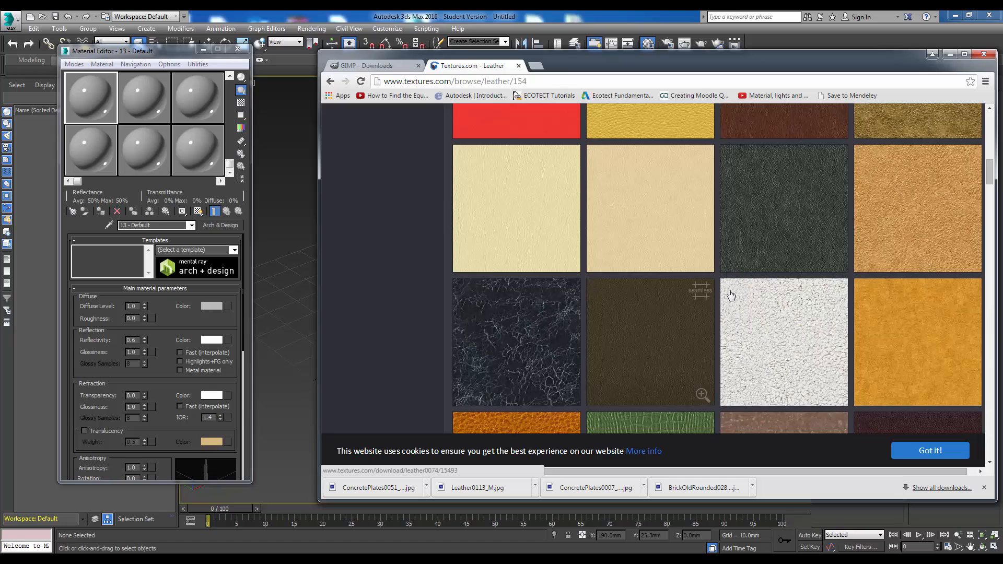
pyautogui.scroll(8, 485, 271)
pyautogui.scroll(4, 403, 256)
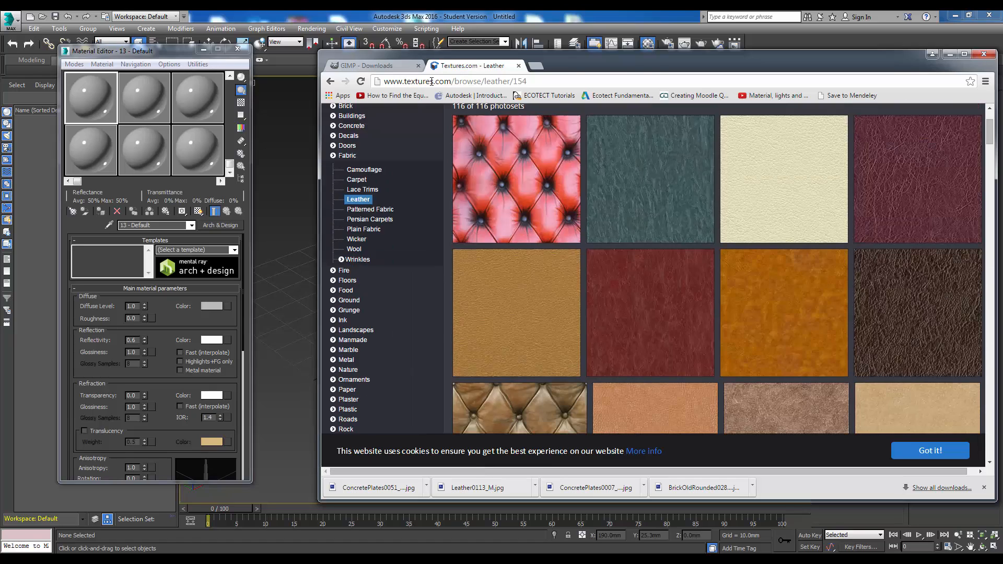
pyautogui.moveTo(623, 61); pyautogui.dragTo(1002, 93)
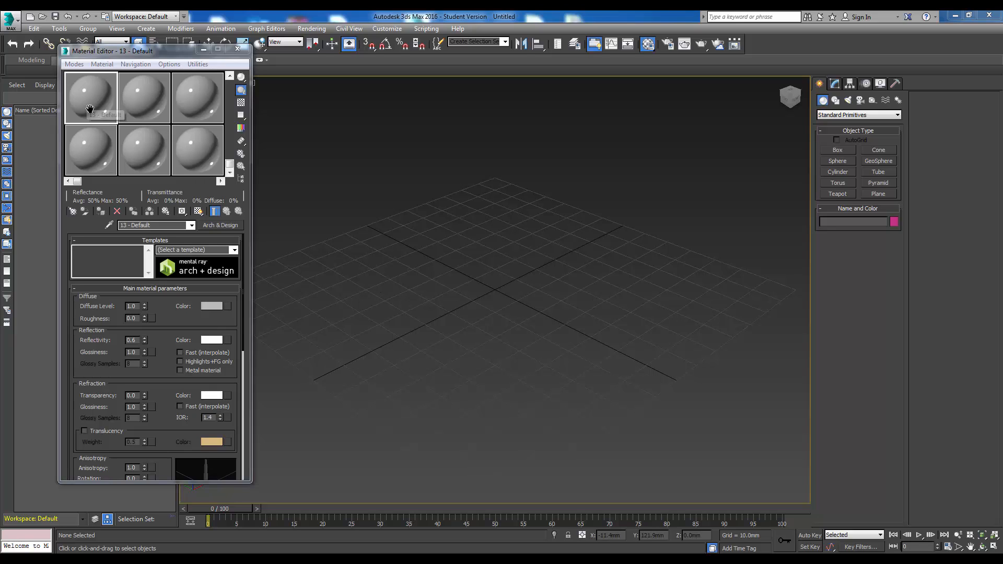
# - Rename the selected material as MyMaterial
pyautogui.click(163, 225)
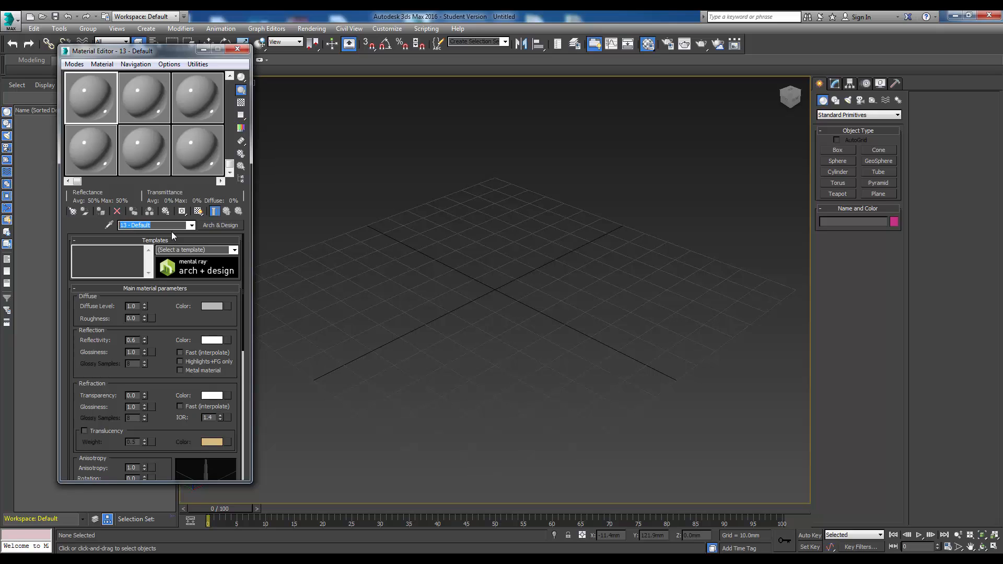
pyautogui.write('My')
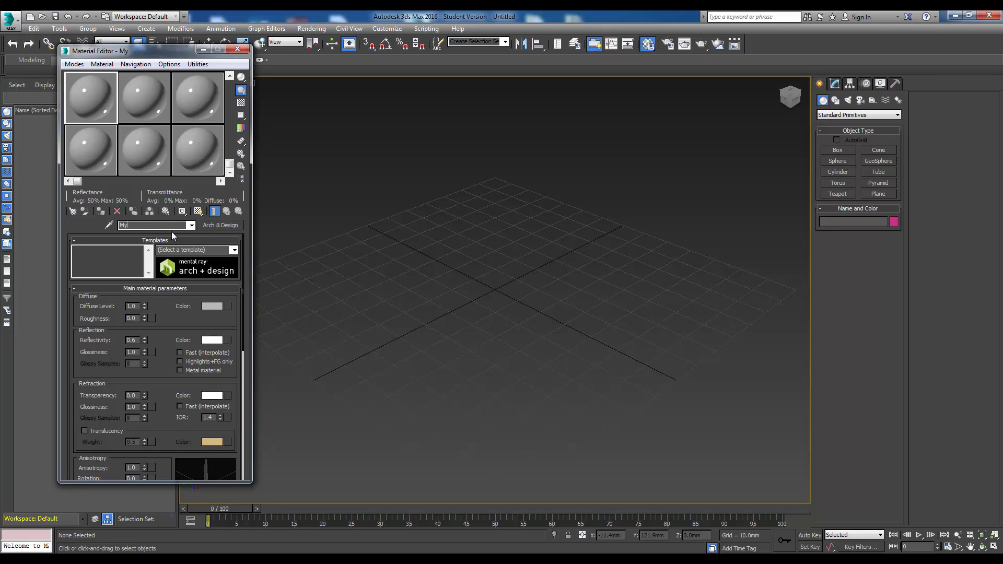
pyautogui.write('Material')
# - Change MyMaterial's type from Arch & Design to Standard
pyautogui.click(216, 226)
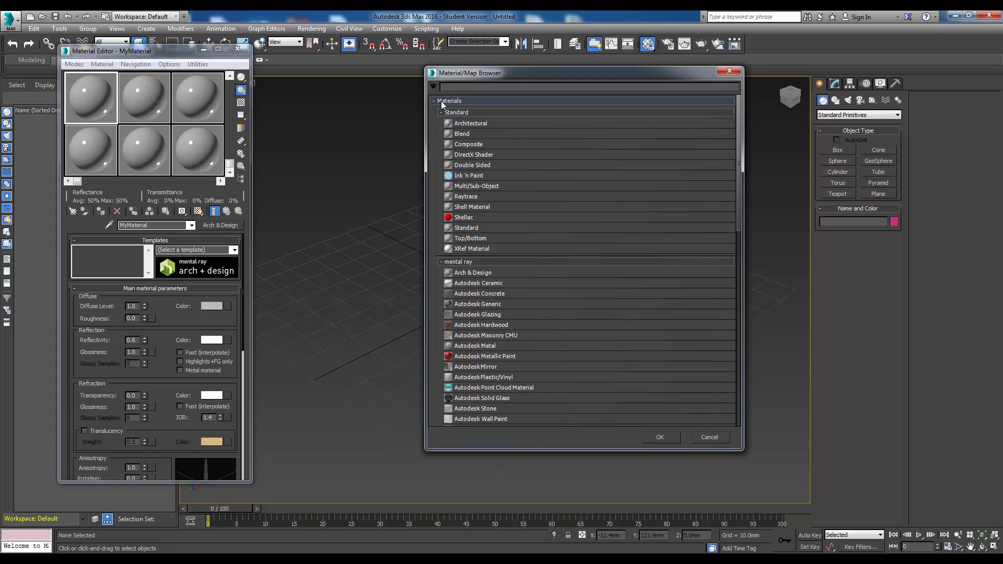
pyautogui.click(467, 228)
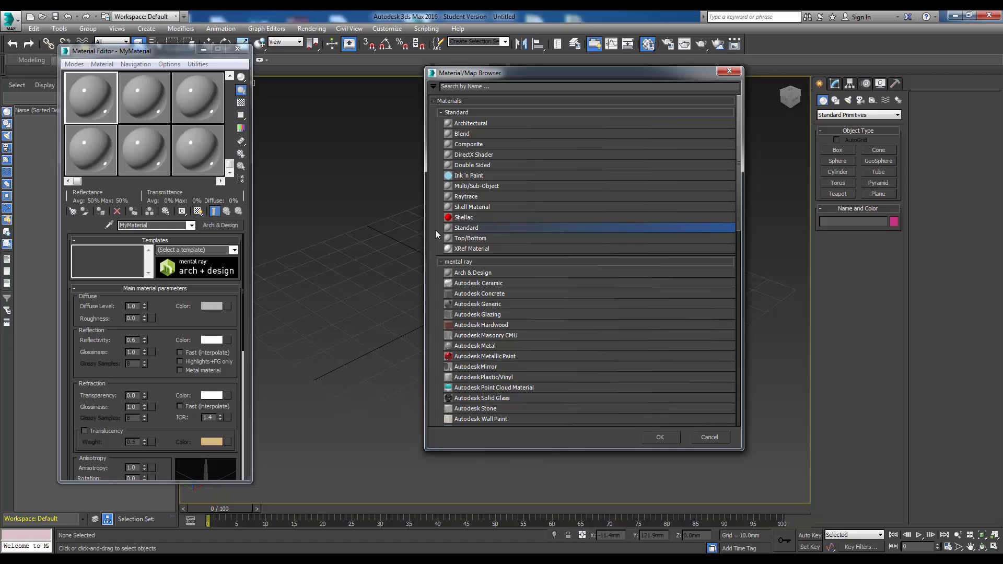
pyautogui.click(661, 439)
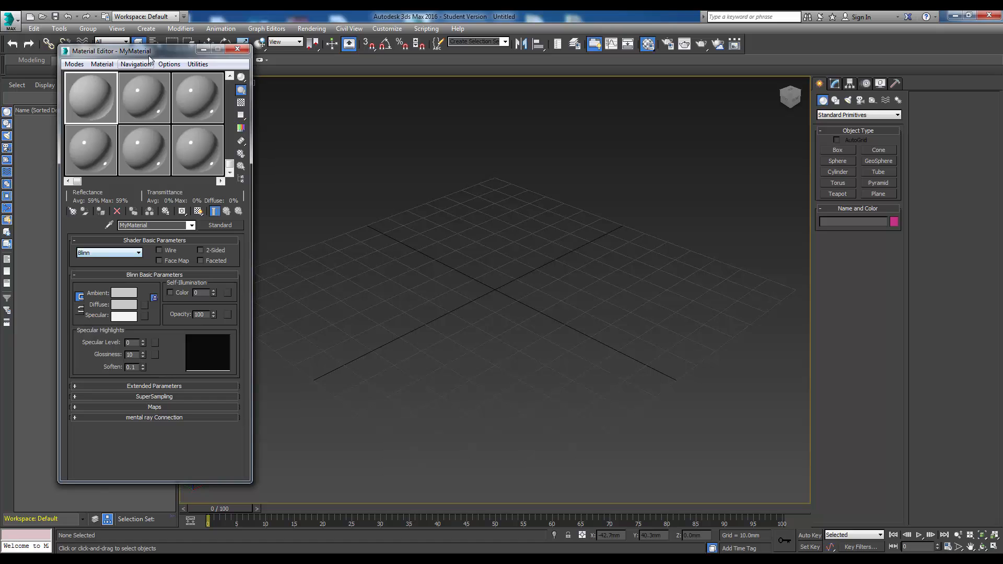
# - Choose the Blinn shader for MyMaterial and reposition the Material Editor beside the viewport
pyautogui.moveTo(157, 51); pyautogui.dragTo(239, 40)
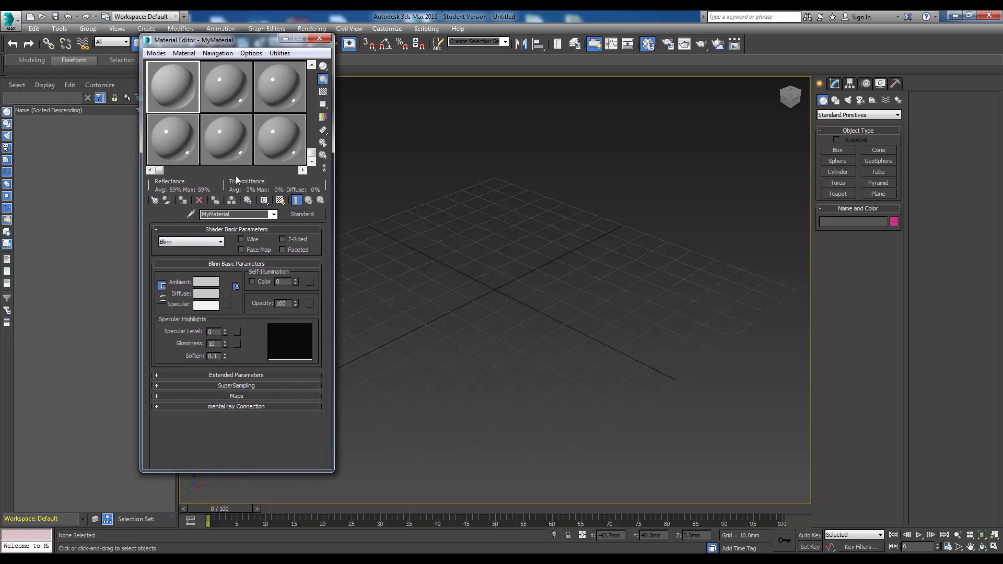
pyautogui.click(221, 244)
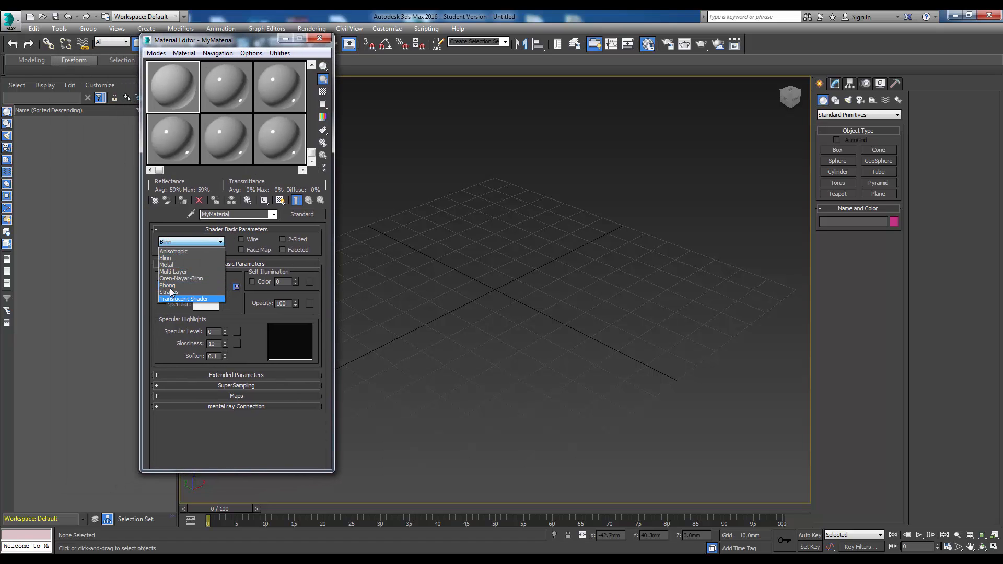
pyautogui.click(174, 258)
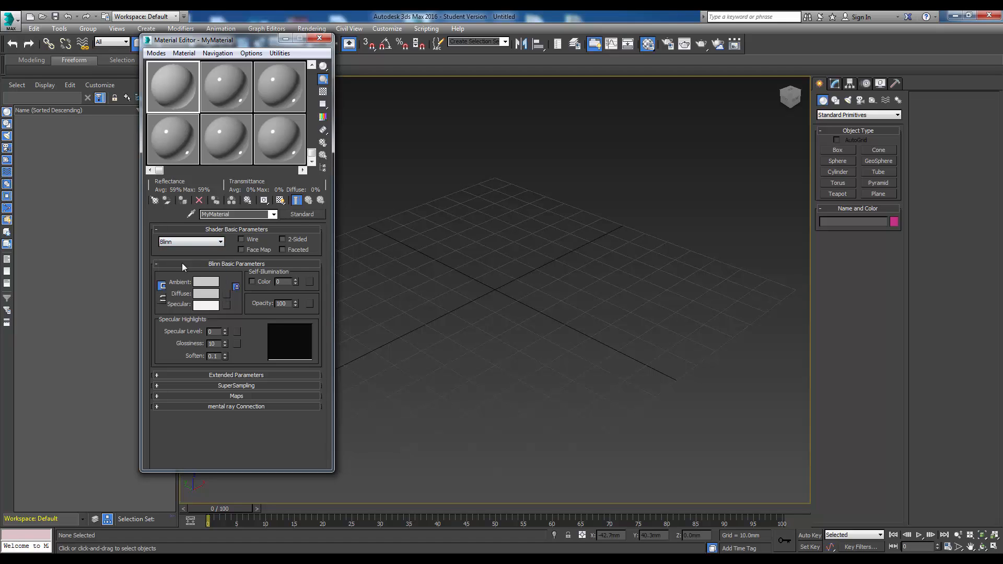
pyautogui.moveTo(242, 40); pyautogui.dragTo(189, 37)
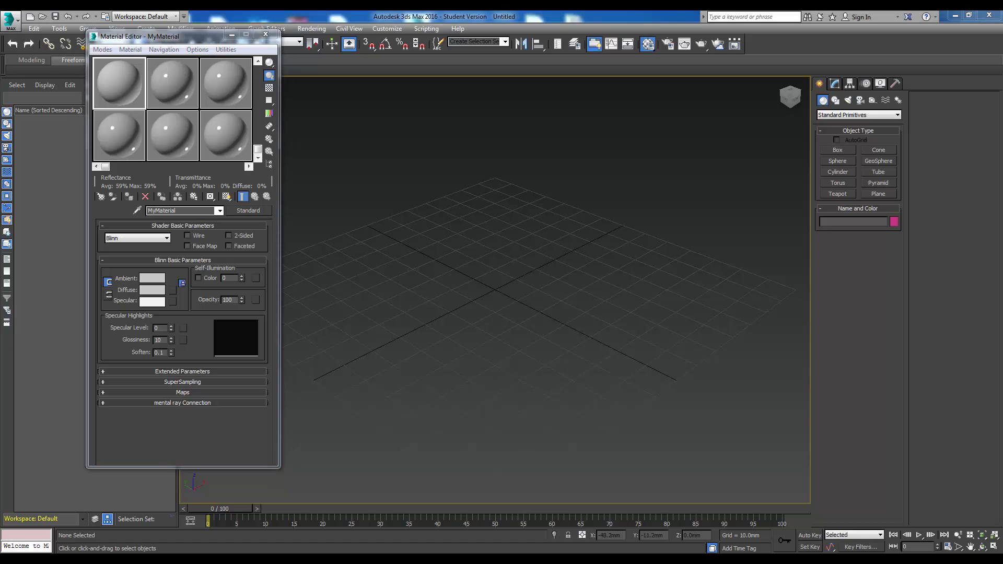
# - Preview ConcretePlates0007_1_S.jpg from the Materials\ConcPlates folder in File Explorer, then close it and clear the windows away
pyautogui.moveTo(1002, 67); pyautogui.dragTo(643, 58)
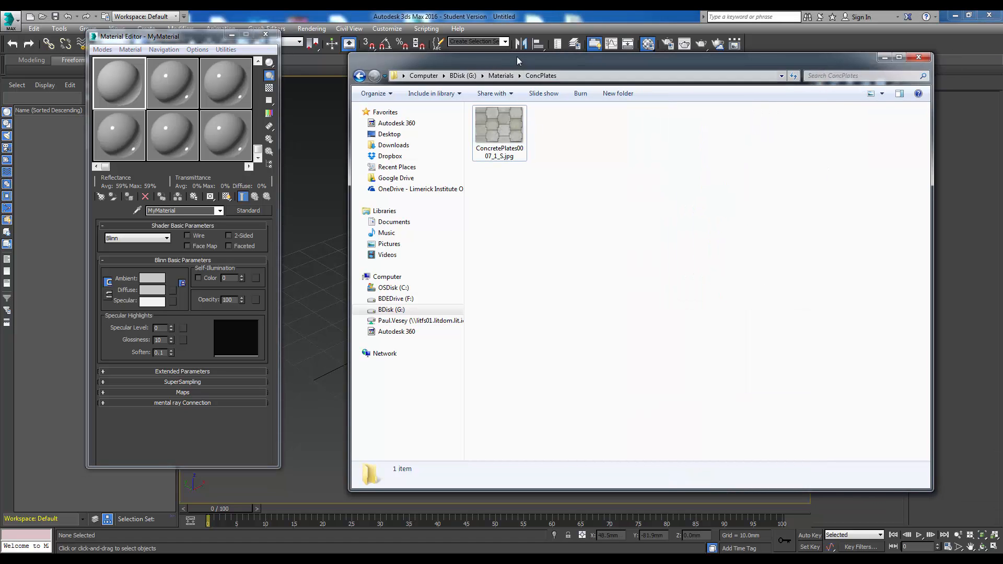
pyautogui.moveTo(516, 57); pyautogui.dragTo(492, 74)
pyautogui.rightClick(476, 142)
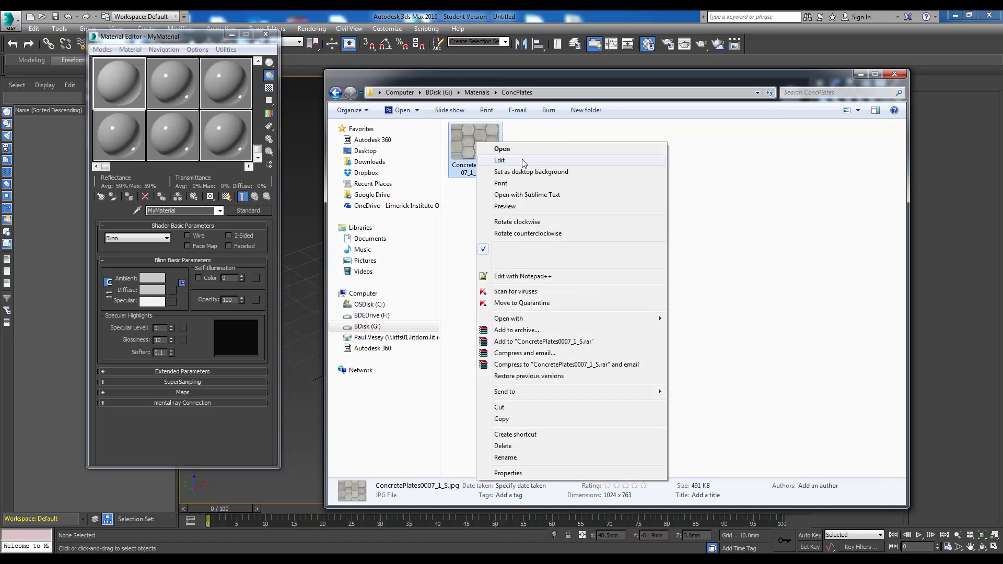
pyautogui.click(517, 206)
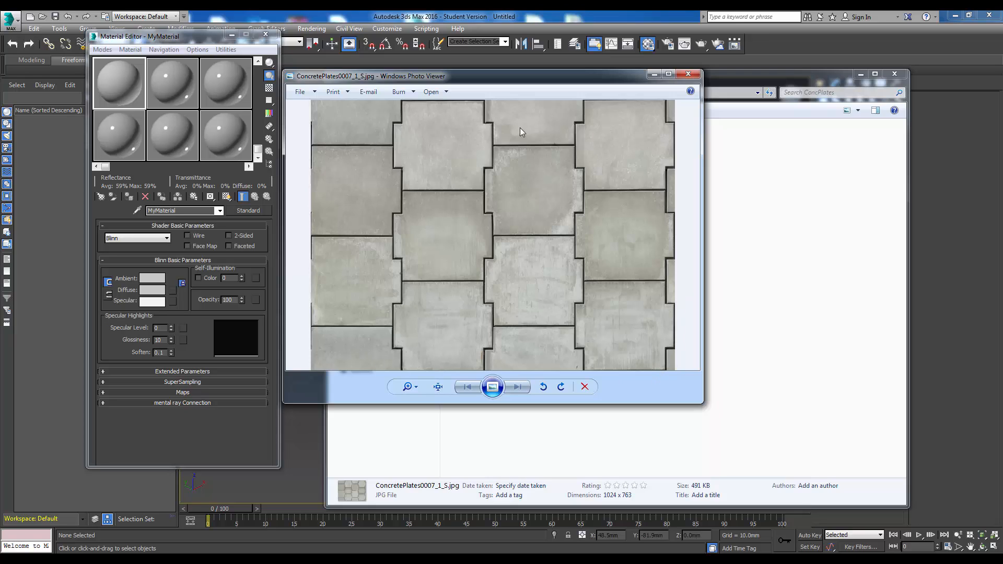
pyautogui.moveTo(402, 79); pyautogui.dragTo(422, 78)
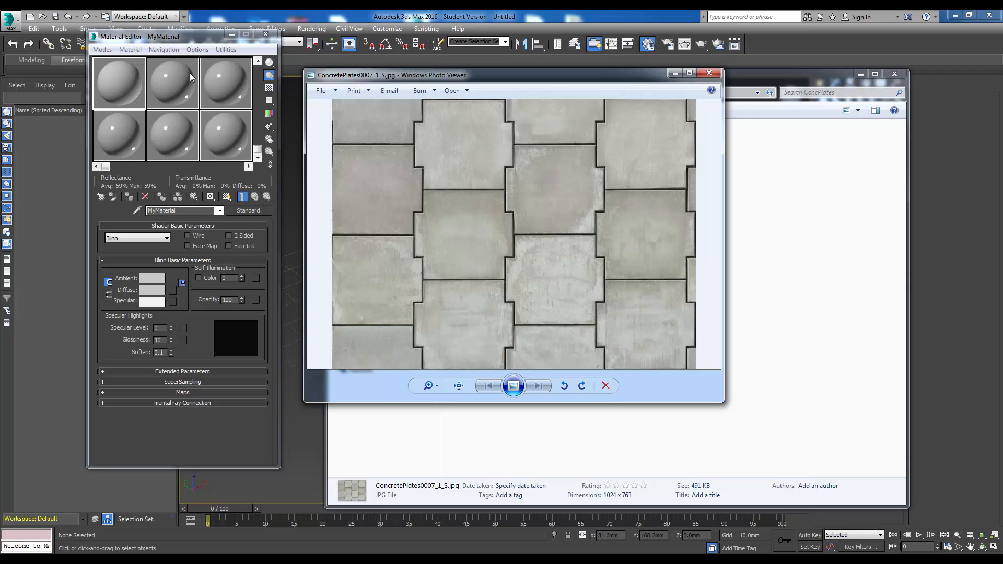
pyautogui.click(709, 73)
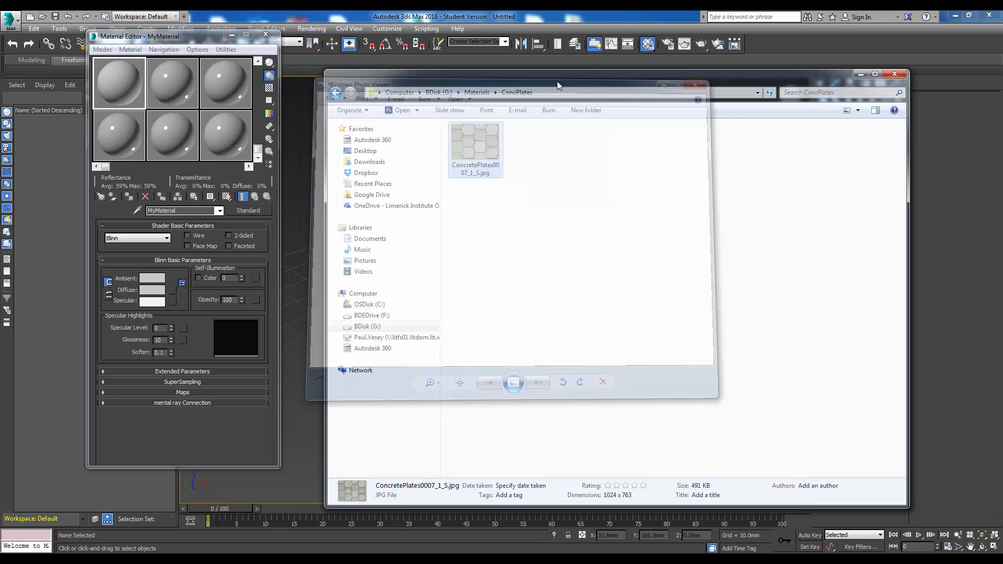
pyautogui.moveTo(549, 80); pyautogui.dragTo(1002, 140)
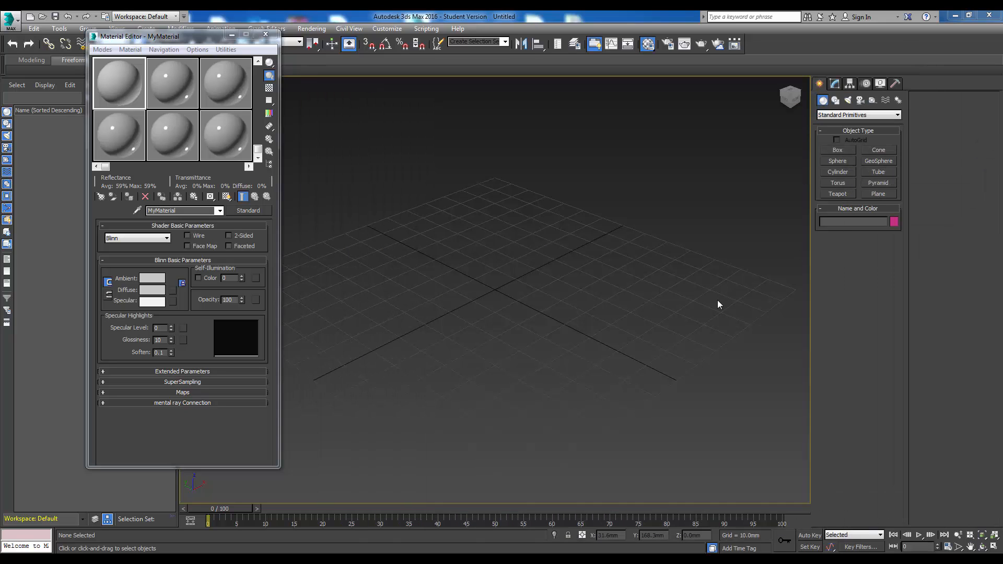
# - Assign a Bitmap map to MyMaterial's Diffuse colour
pyautogui.click(173, 290)
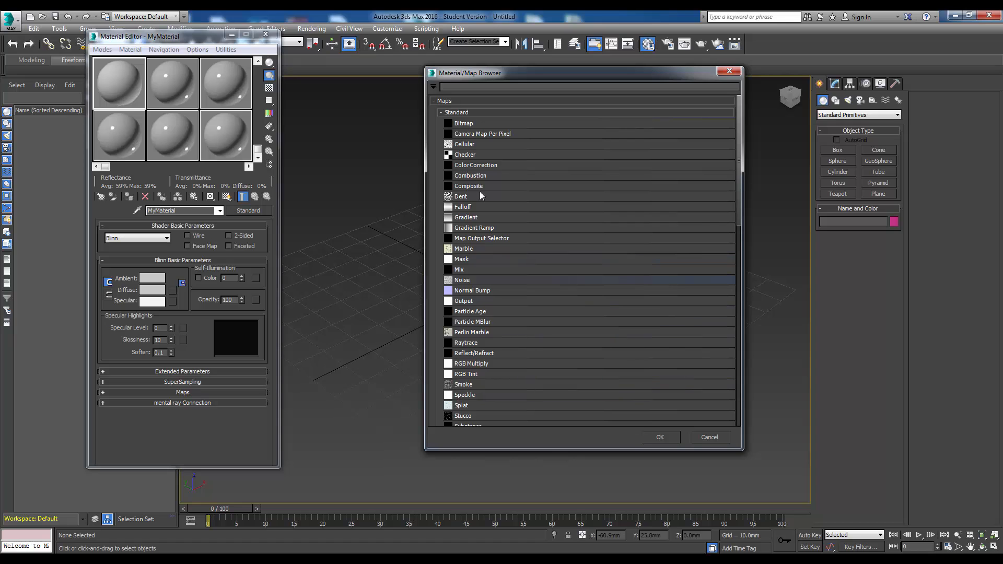
pyautogui.click(463, 124)
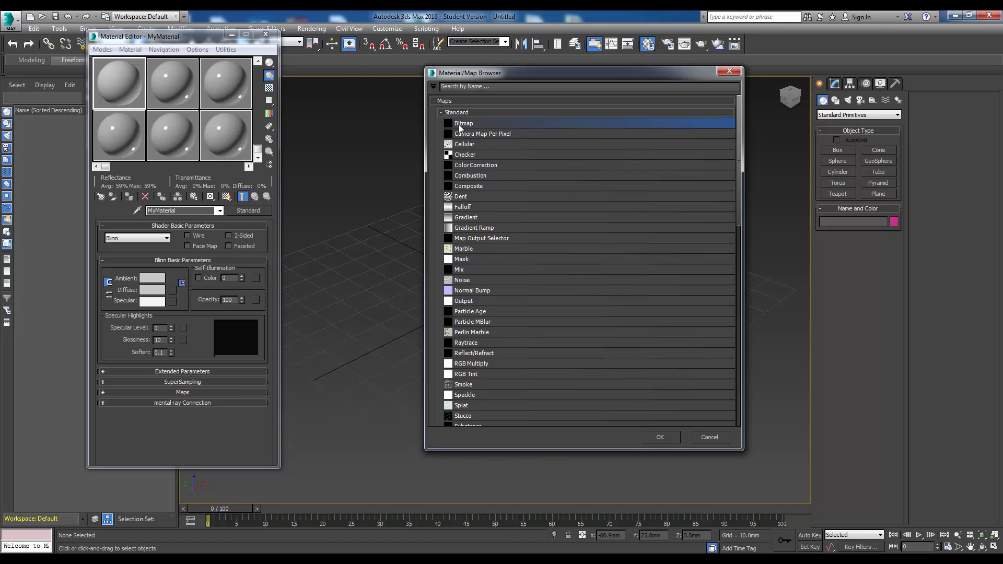
pyautogui.click(660, 437)
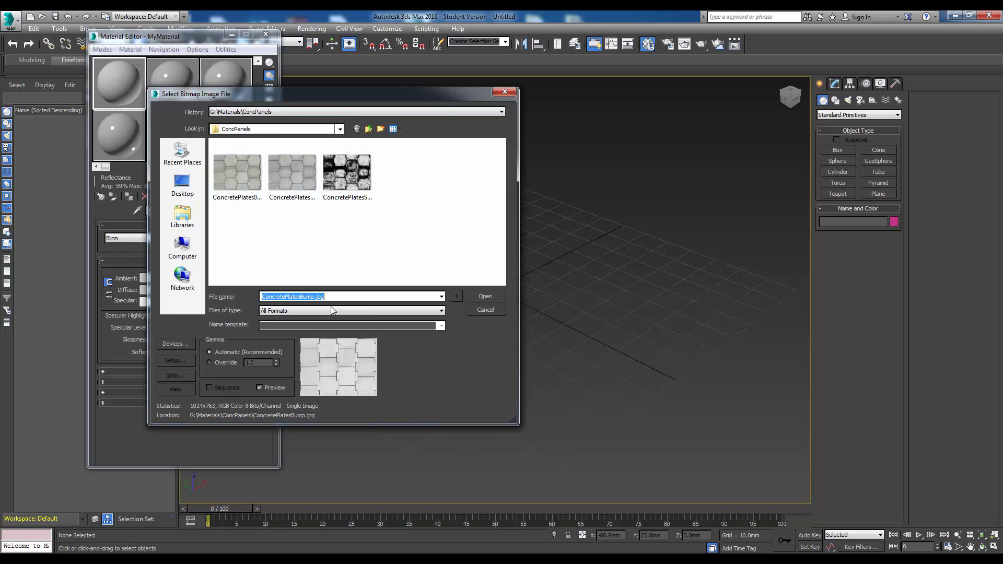
# - Load ConcretePlates0007_1_S.jpg from the Materials\ConcPlates folder as the diffuse bitmap
pyautogui.click(340, 129)
pyautogui.click(340, 140)
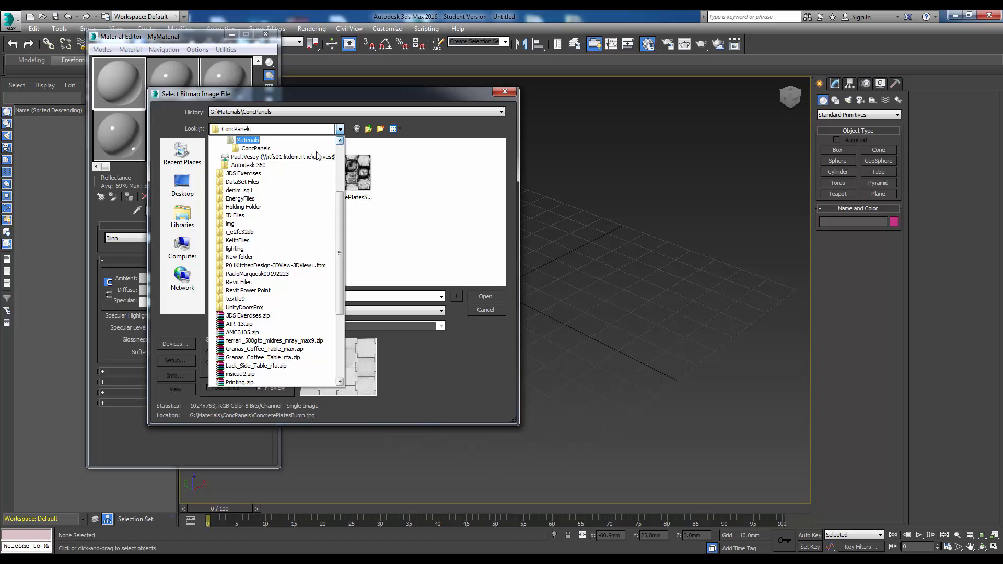
pyautogui.click(254, 140)
pyautogui.doubleClick(242, 166)
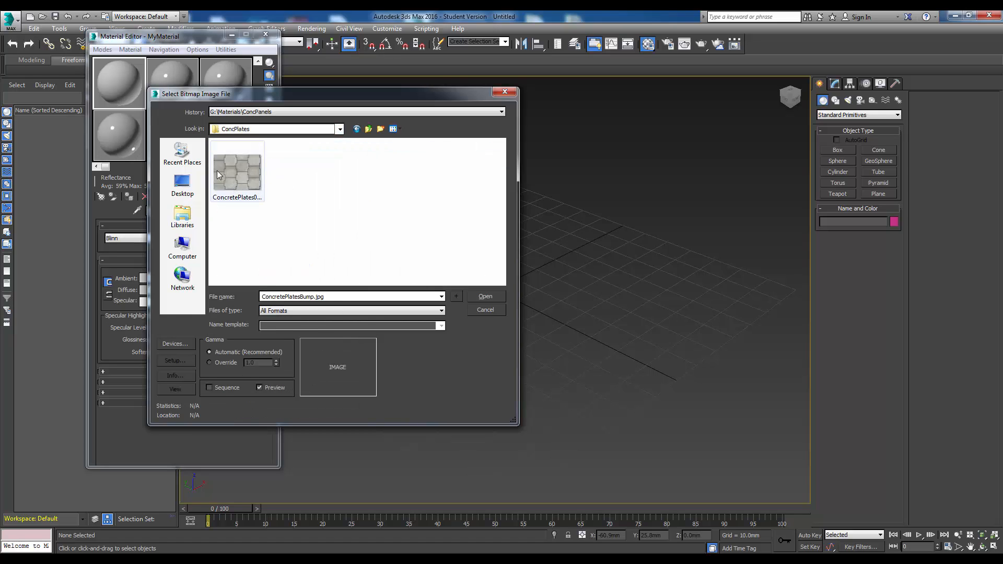
pyautogui.click(250, 181)
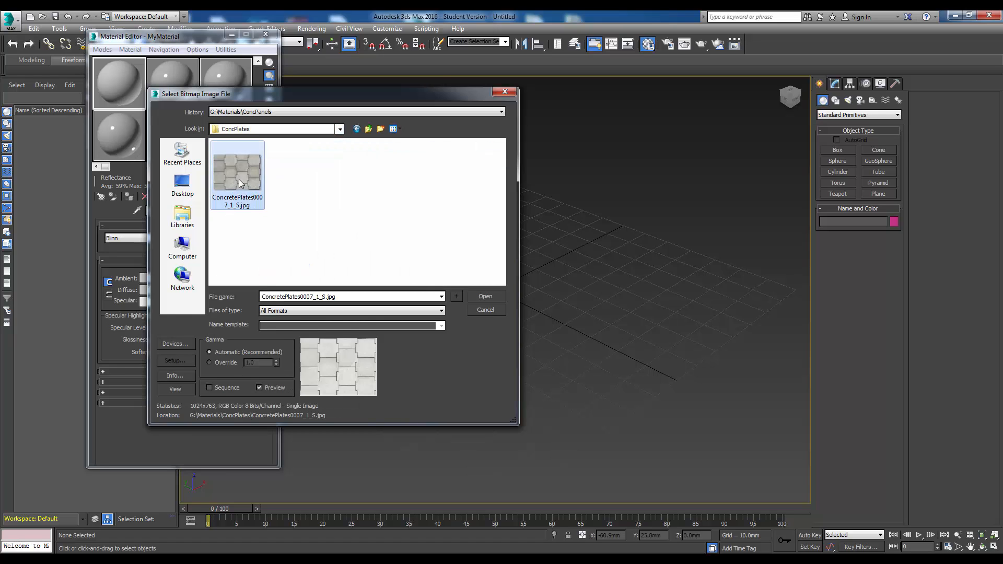
pyautogui.click(482, 296)
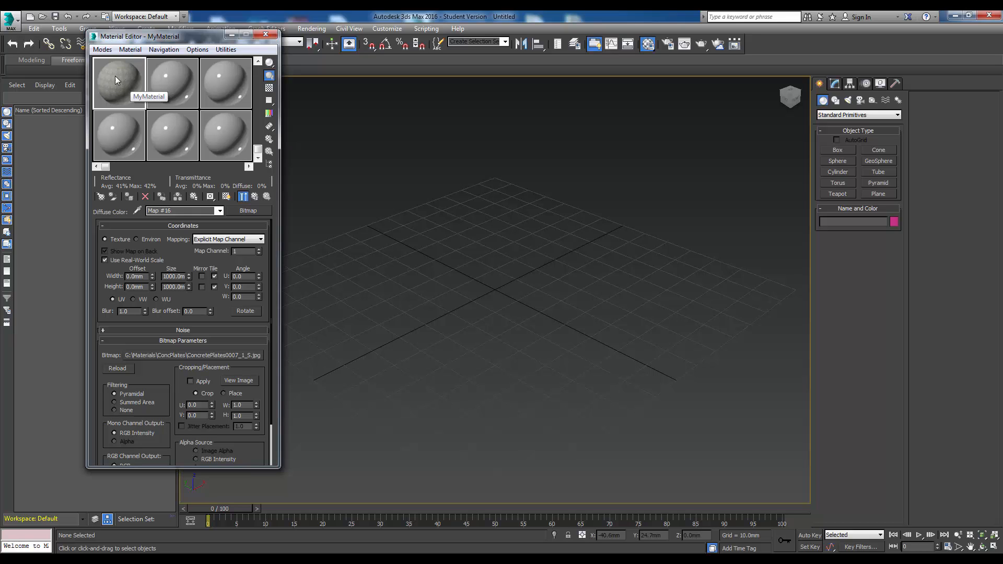
# - Open a magnified preview of the MyMaterial sample, reposition it beside the Material Editor and enlarge it
pyautogui.doubleClick(115, 77)
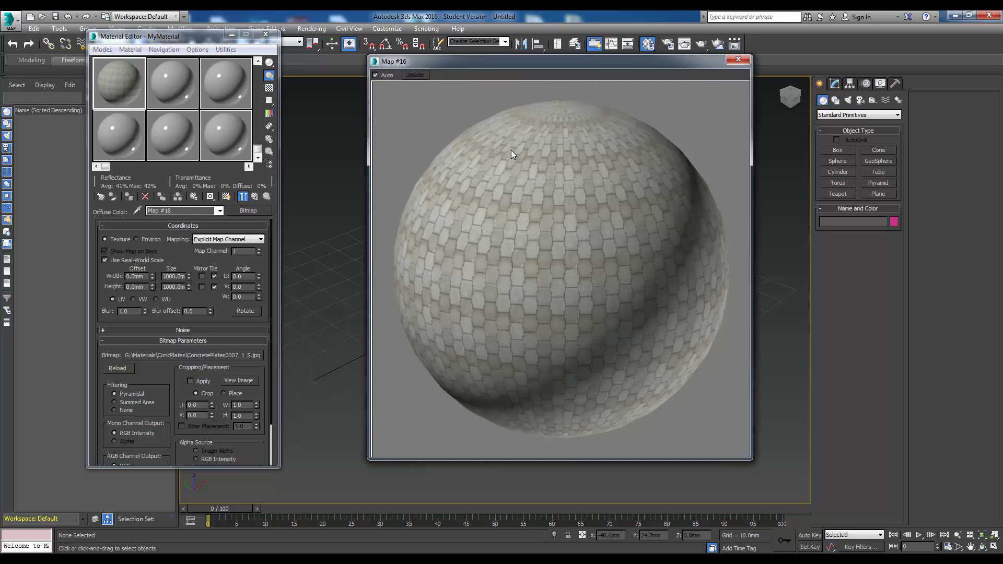
pyautogui.moveTo(506, 59); pyautogui.dragTo(487, 43)
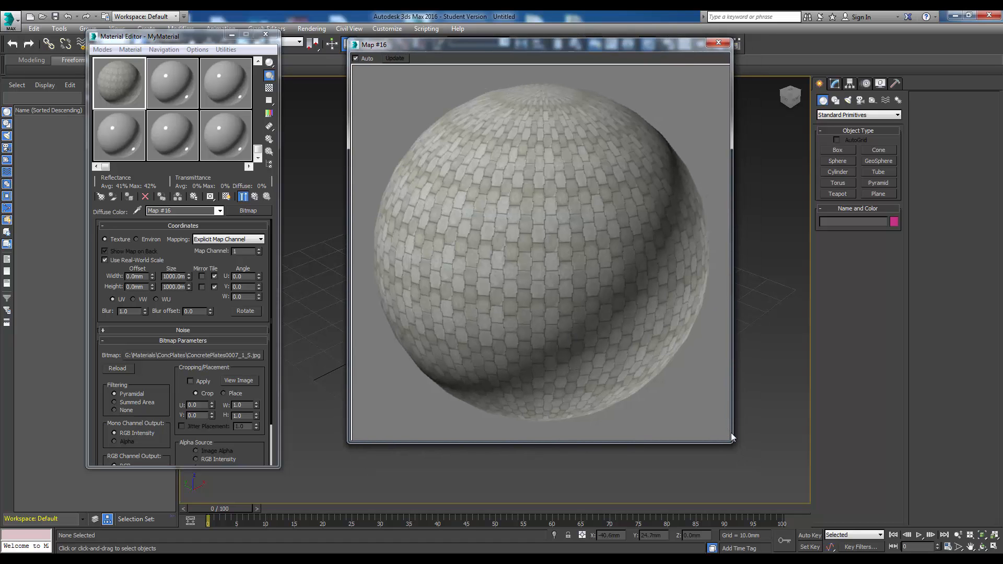
pyautogui.moveTo(729, 443); pyautogui.dragTo(772, 483)
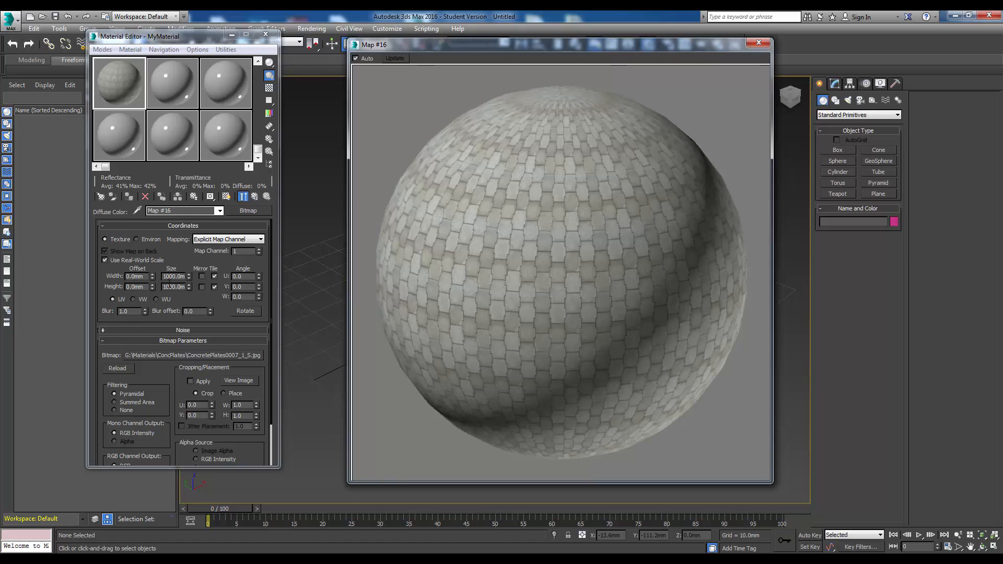
# - Set the diffuse bitmap's real-world width and height size to 4000 mm each
pyautogui.click(169, 276)
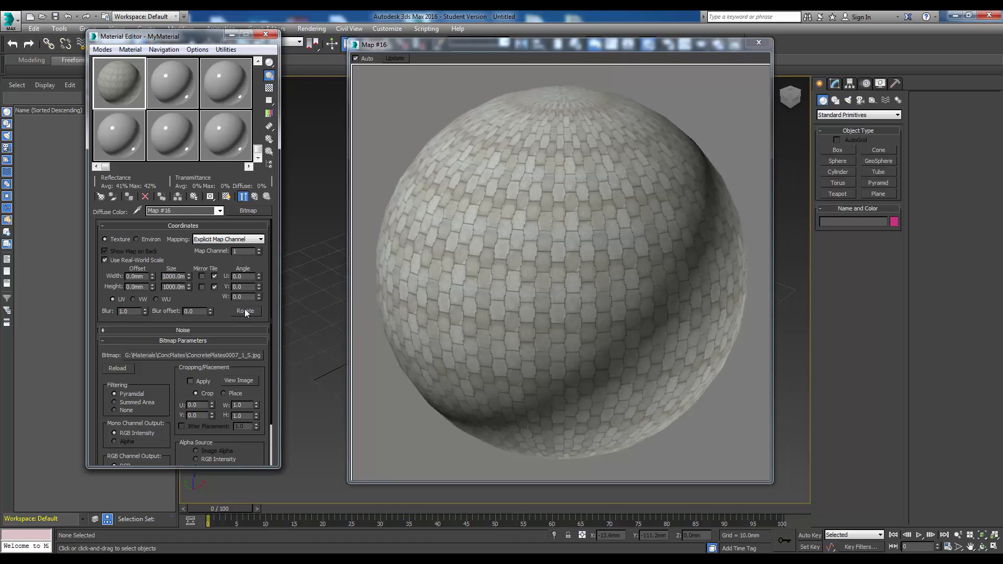
pyautogui.press('End')
pyautogui.click(165, 287)
pyautogui.press('End')
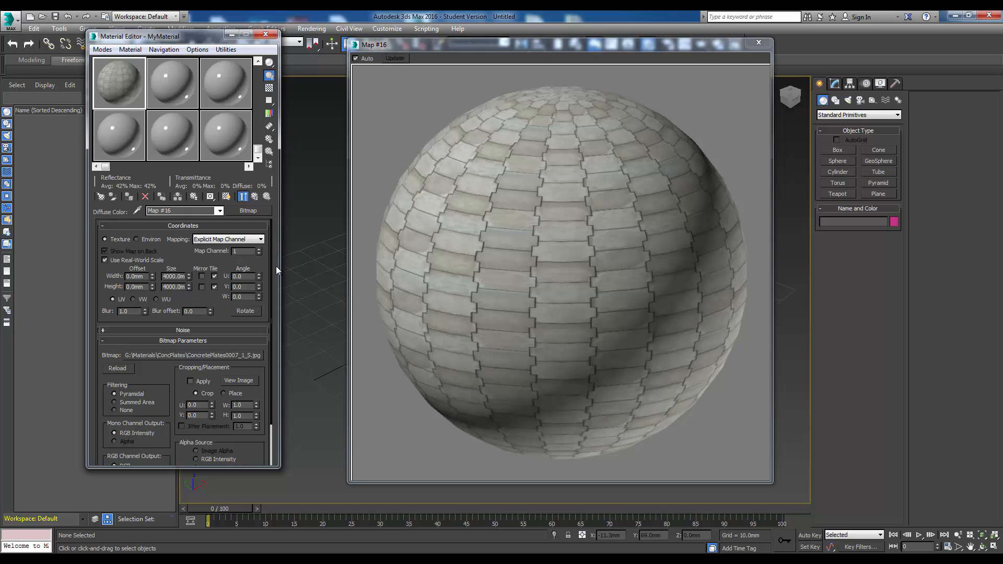
pyautogui.press('Return')
pyautogui.click(614, 273)
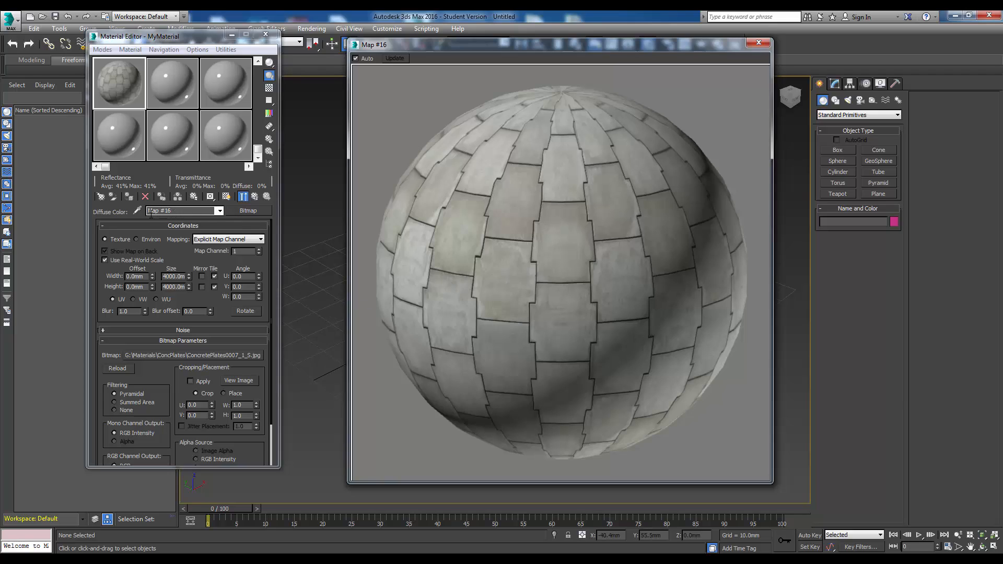
# - Return to MyMaterial's parent level, enable showing the shaded material in the viewport, and close the magnified preview
pyautogui.click(255, 197)
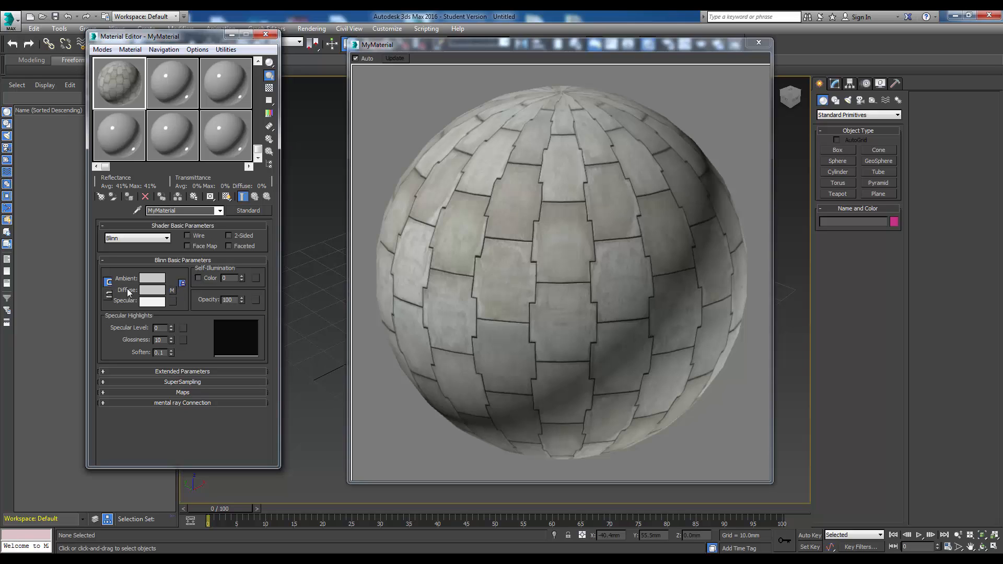
pyautogui.click(227, 198)
pyautogui.moveTo(630, 47); pyautogui.dragTo(750, 92)
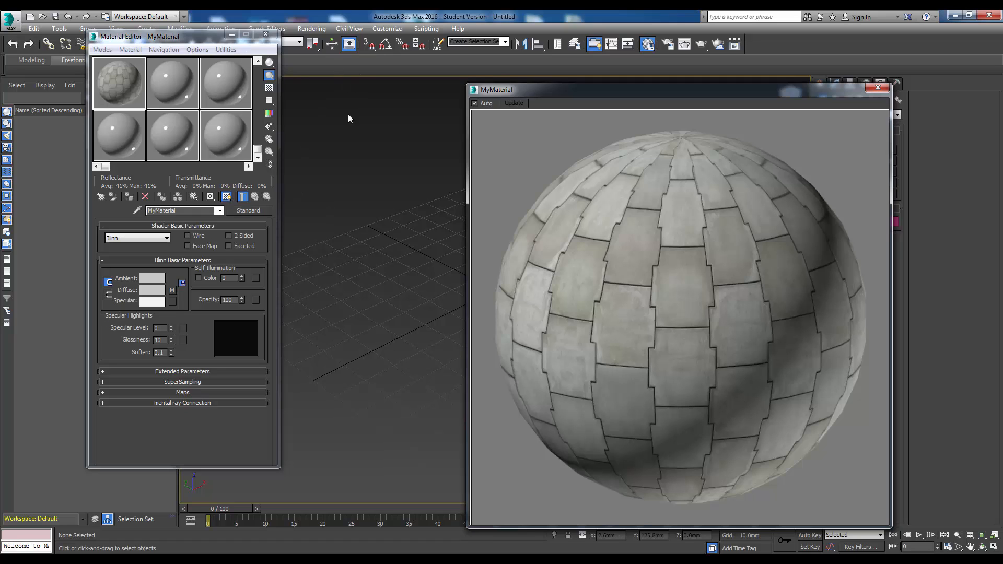
pyautogui.moveTo(549, 91); pyautogui.dragTo(468, 93)
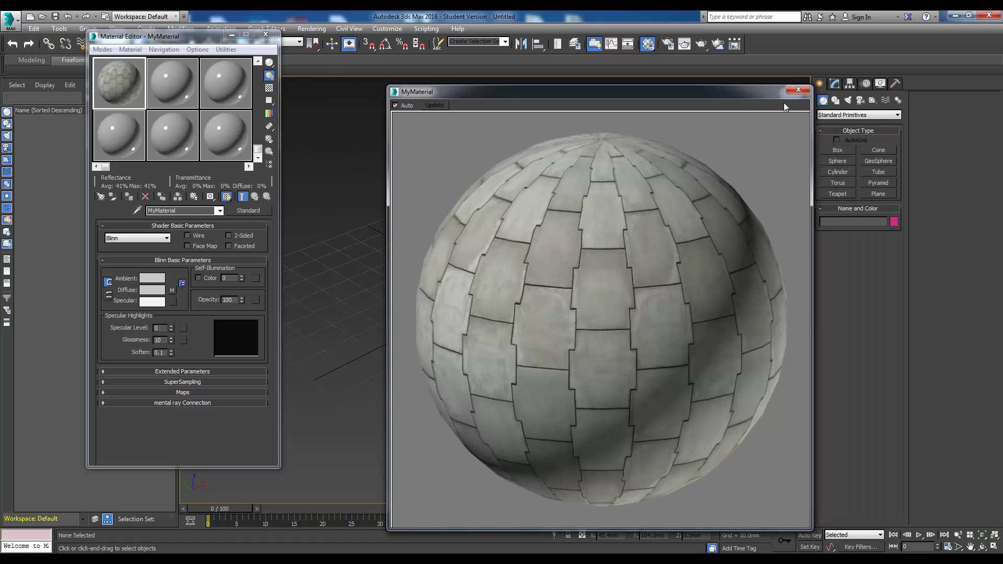
pyautogui.click(796, 89)
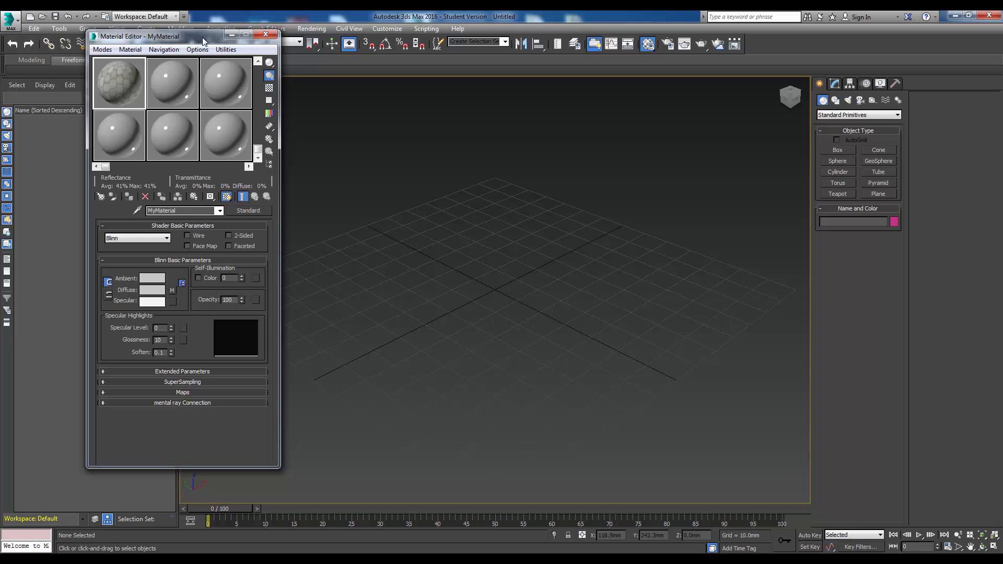
# - Draw a box about 521 mm long, 258 mm wide and 272 mm high in the perspective view and apply MyMaterial to it
pyautogui.moveTo(209, 36); pyautogui.dragTo(137, 68)
pyautogui.click(146, 28)
pyautogui.moveTo(180, 39)
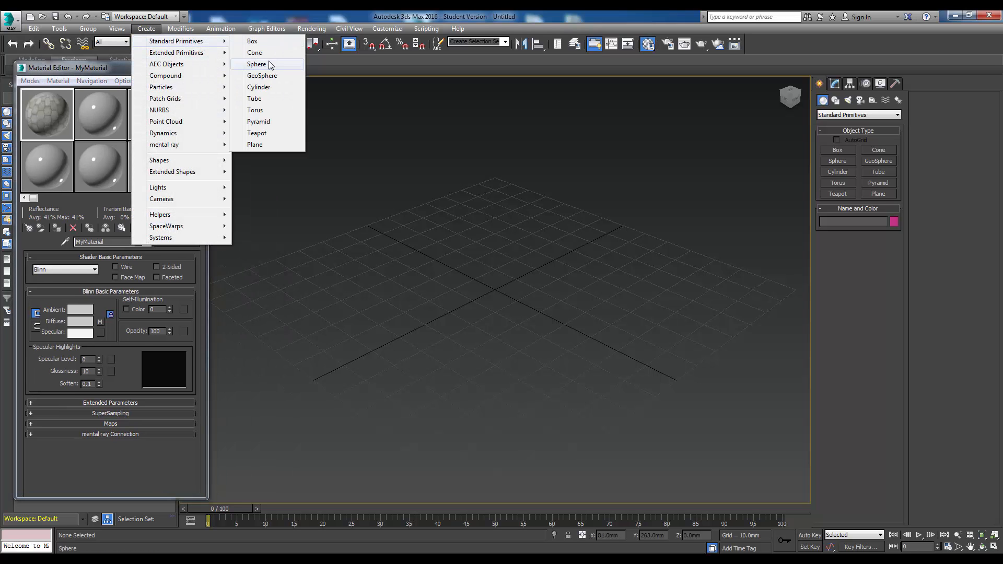
pyautogui.click(250, 40)
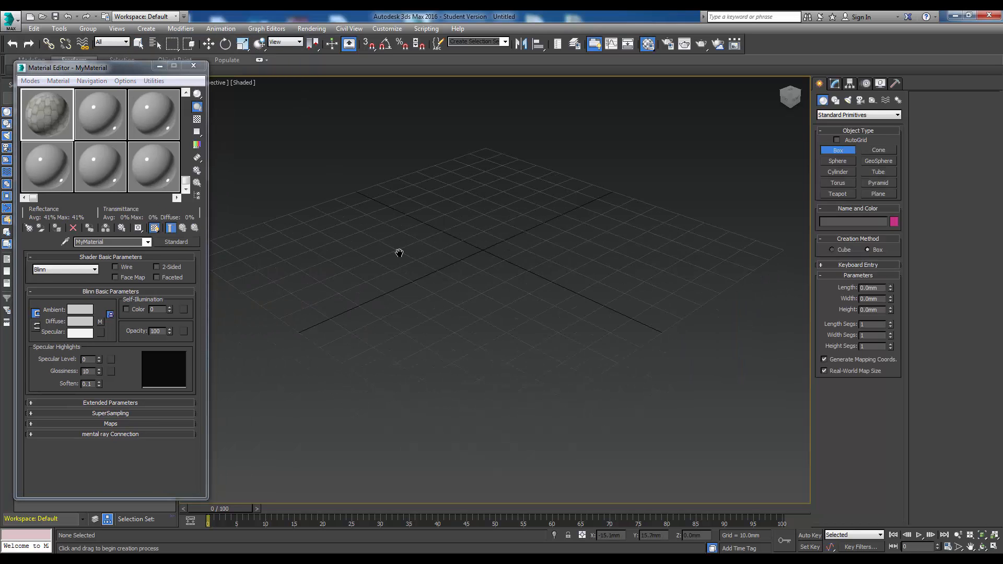
pyautogui.moveTo(368, 238); pyautogui.dragTo(700, 296)
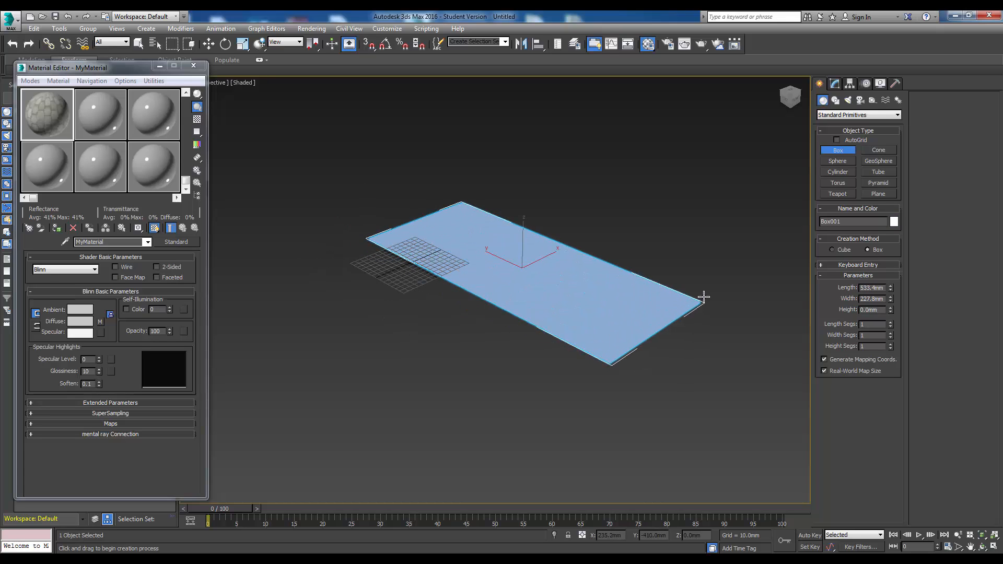
pyautogui.click(609, 140)
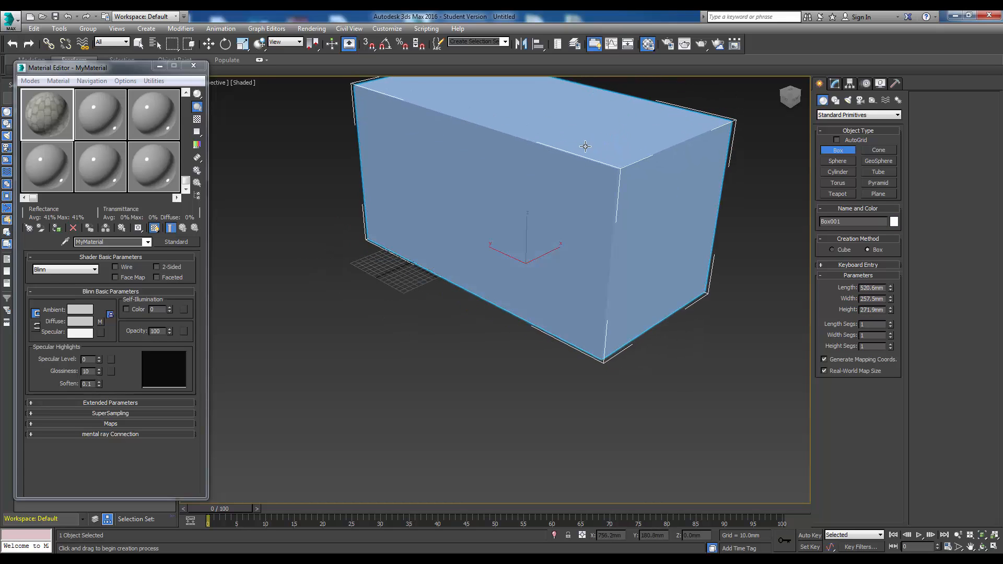
pyautogui.moveTo(54, 101); pyautogui.dragTo(397, 186)
# - Draw a second box about 4246 mm long, 1553 mm wide and 3414 mm high and apply MyMaterial to it
pyautogui.scroll(-10, 552, 237)
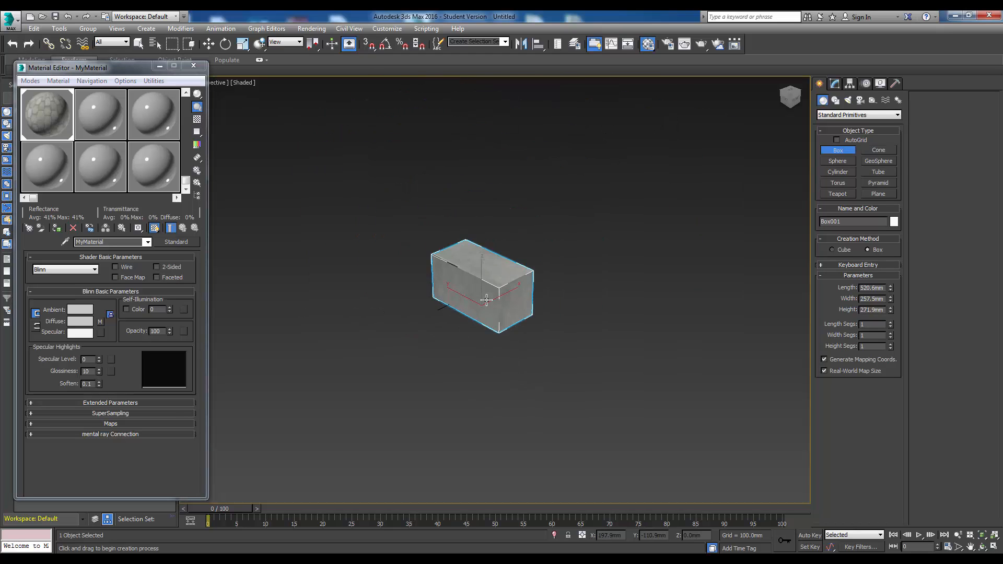
pyautogui.moveTo(301, 328); pyautogui.dragTo(681, 437)
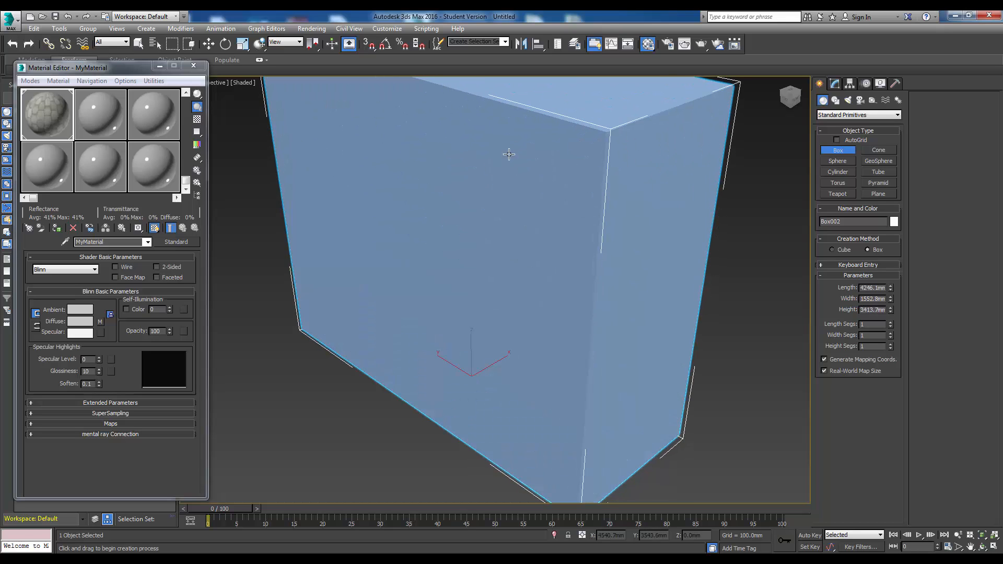
pyautogui.click(510, 152)
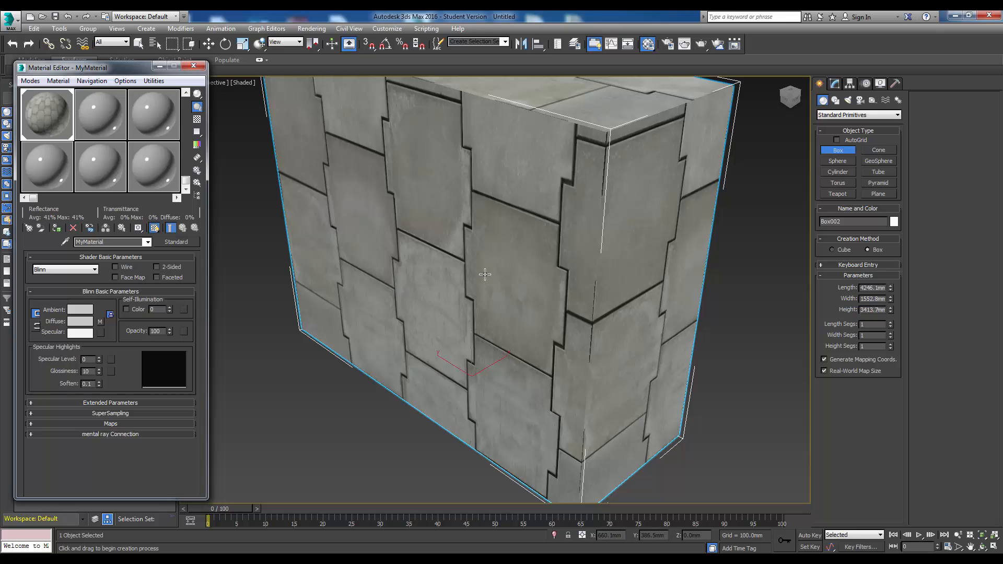
# - Examine how the concrete plates texture tiles across the large box's faces from different distances and angles
pyautogui.moveTo(537, 275); pyautogui.dragTo(561, 288, button='middle')
pyautogui.scroll(-6, 561, 288)
pyautogui.scroll(2, 561, 289)
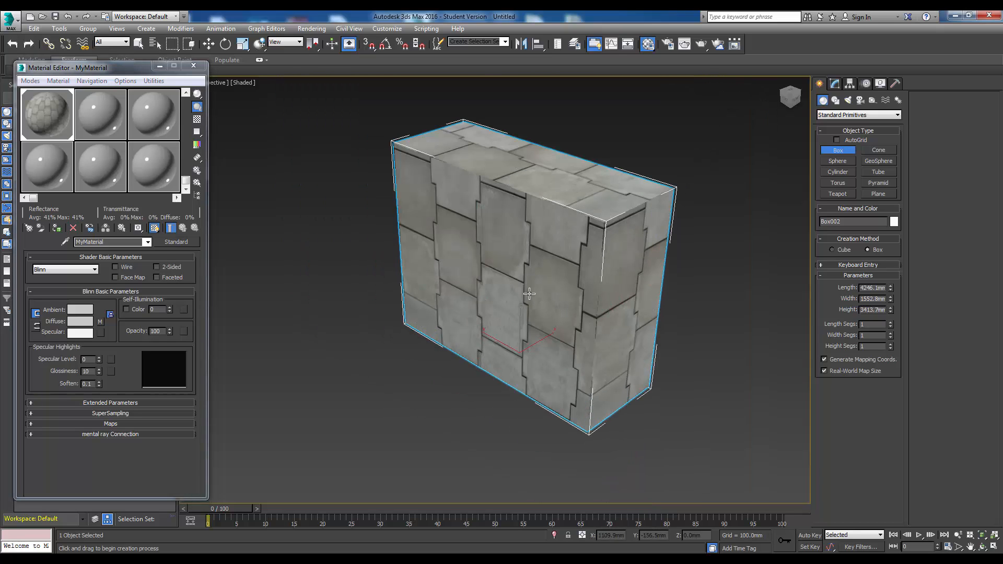
pyautogui.scroll(4, 520, 258)
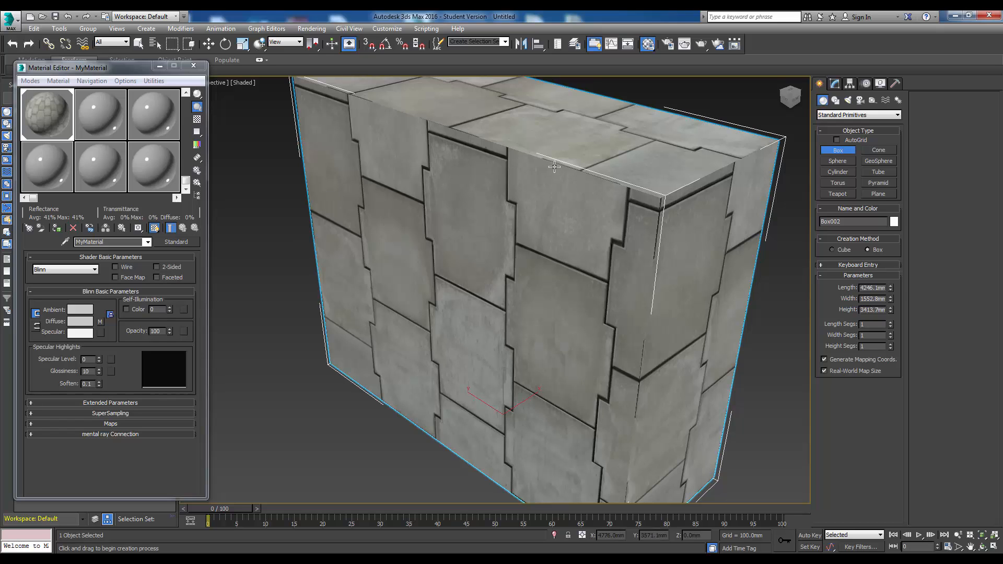
pyautogui.moveTo(495, 293); pyautogui.dragTo(510, 263, button='middle')
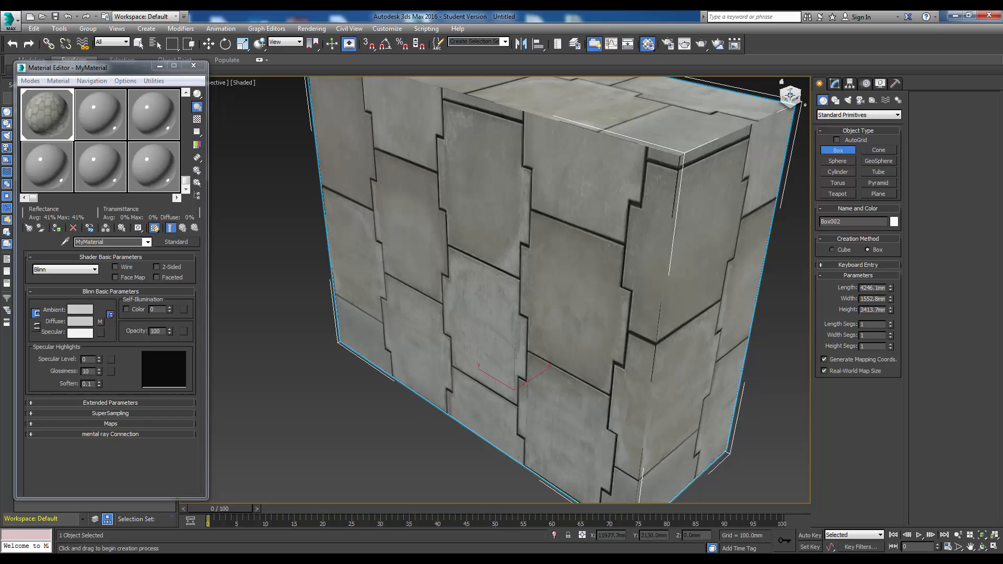
pyautogui.moveTo(792, 97)
pyautogui.mouseDown()
pyautogui.moveTo(805, 76)
pyautogui.moveTo(784, 99)
pyautogui.mouseUp()
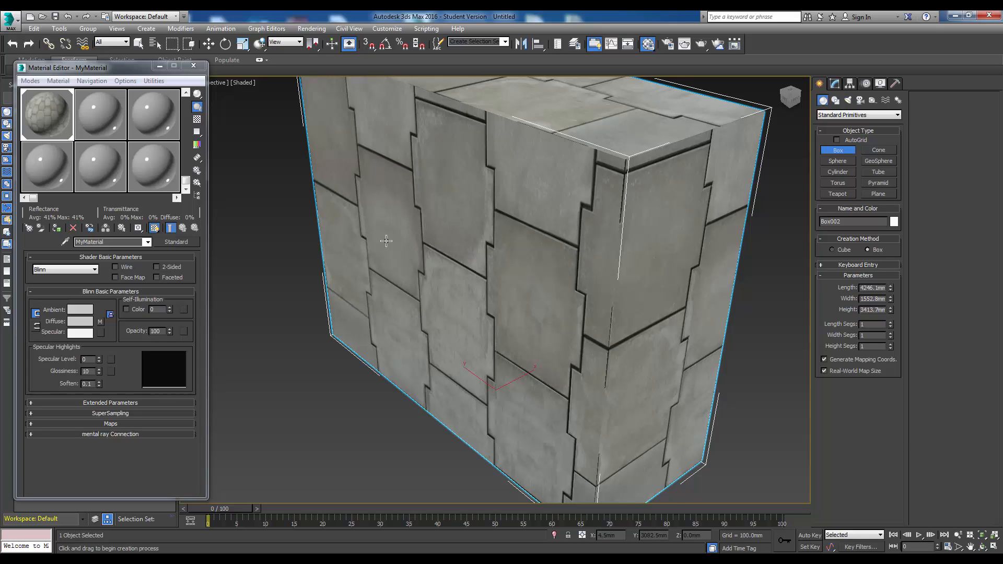
pyautogui.moveTo(386, 241); pyautogui.dragTo(416, 239, button='middle')
pyautogui.moveTo(438, 166); pyautogui.dragTo(442, 174, button='middle')
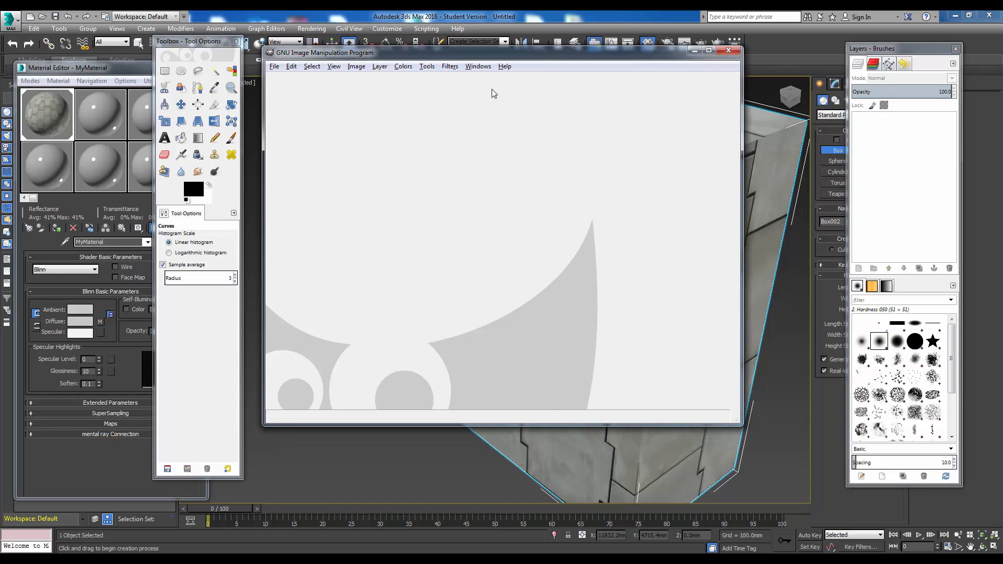
# - Switch to GIMP and open ConcretePlates0007_1_S.jpg from the Materials\ConcPlates folder
pyautogui.click(275, 68)
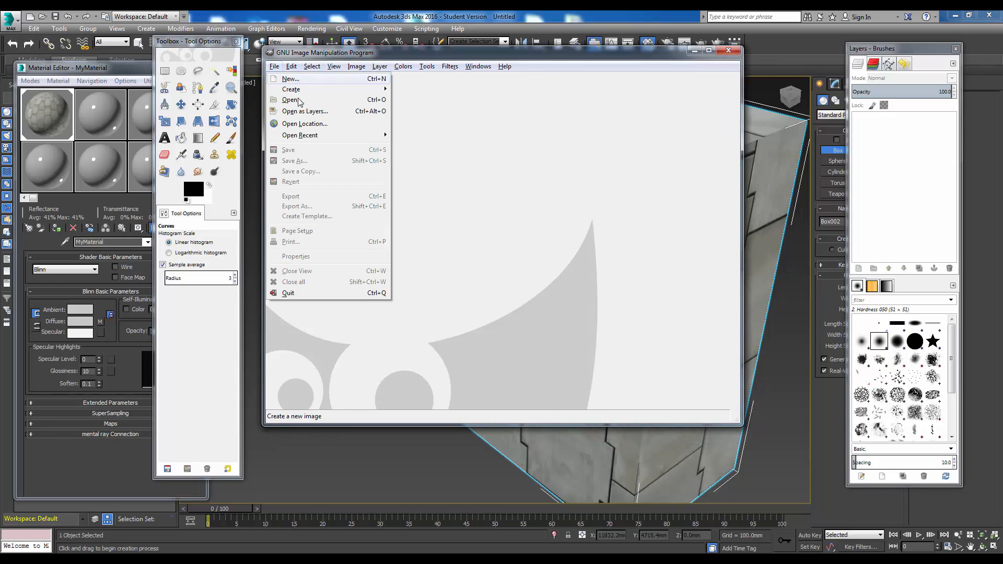
pyautogui.click(290, 100)
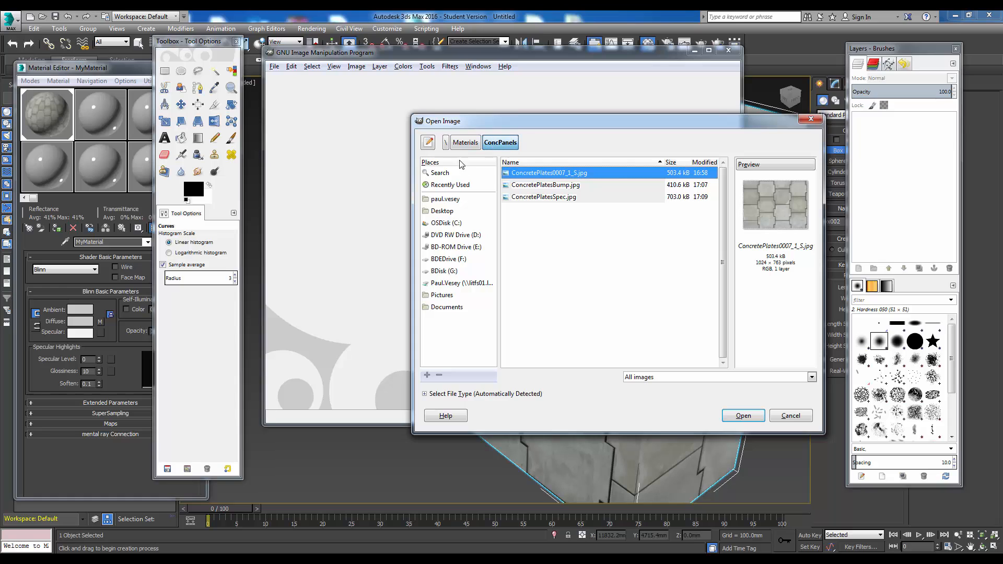
pyautogui.click(466, 142)
pyautogui.doubleClick(534, 174)
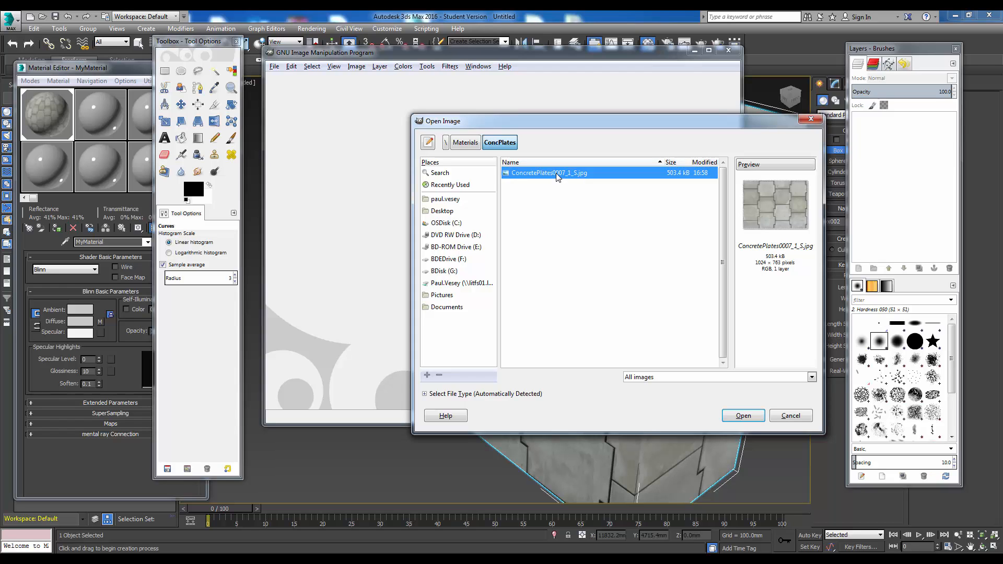
pyautogui.doubleClick(558, 178)
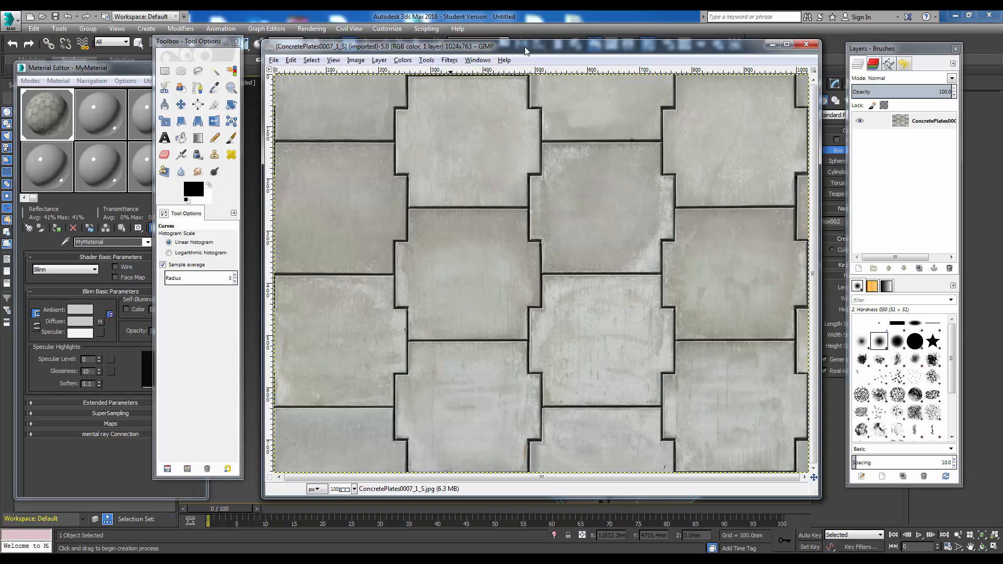
# - Turn the concrete plates image greyscale with a Hue-Saturation adjustment, setting the saturation to -100
pyautogui.moveTo(526, 51); pyautogui.dragTo(531, 48)
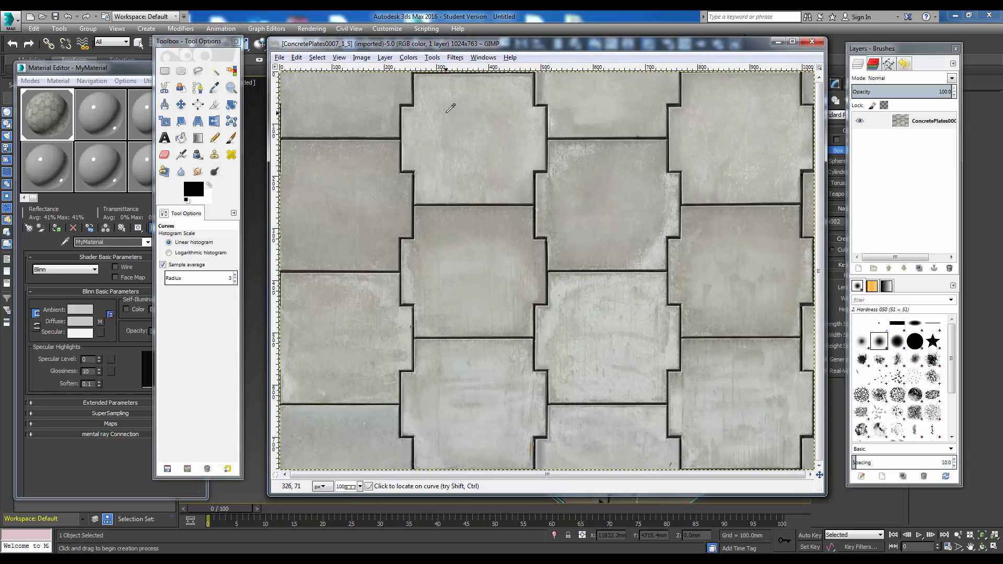
pyautogui.click(409, 58)
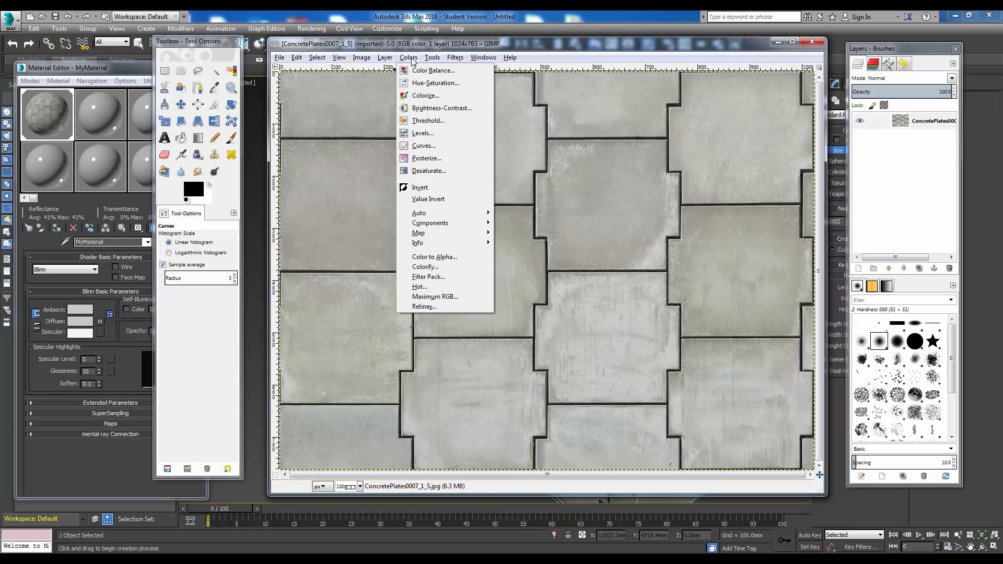
pyautogui.click(423, 83)
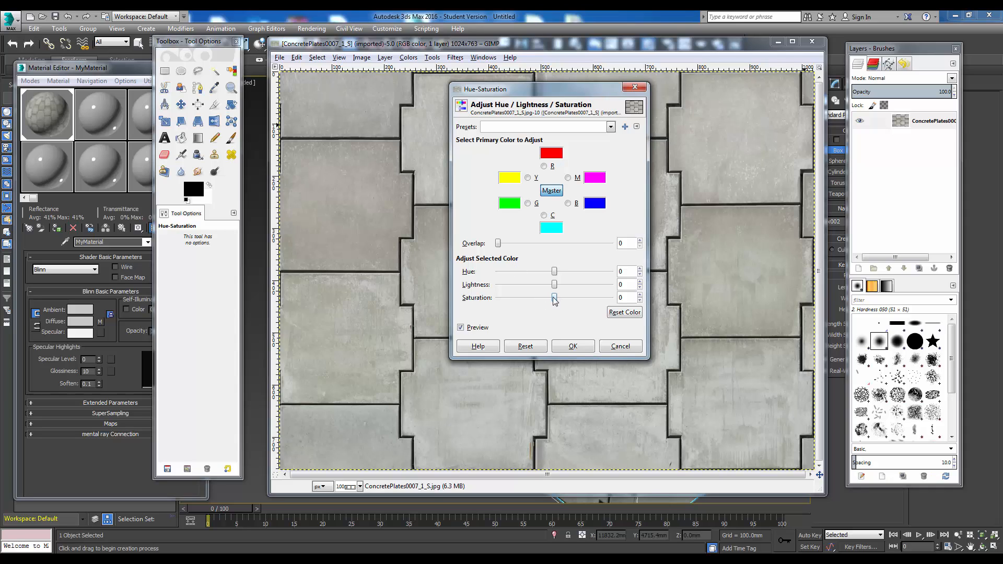
pyautogui.moveTo(554, 299); pyautogui.dragTo(472, 301)
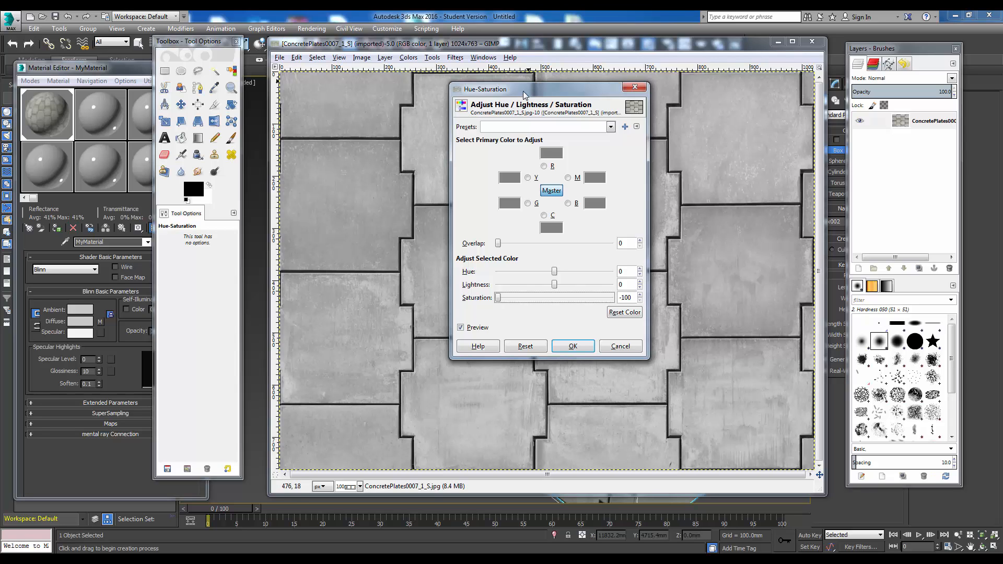
pyautogui.moveTo(524, 95); pyautogui.dragTo(491, 101)
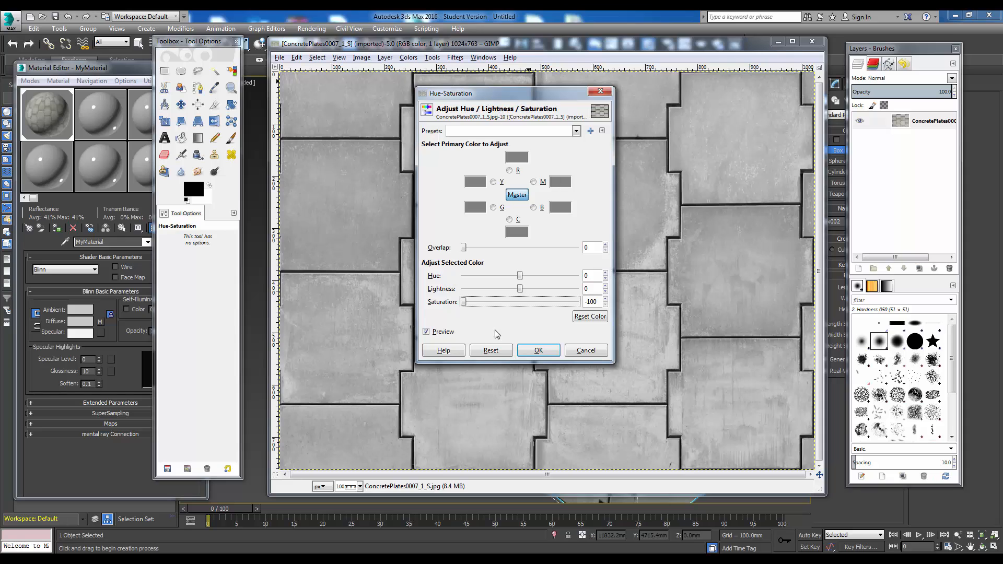
pyautogui.click(539, 351)
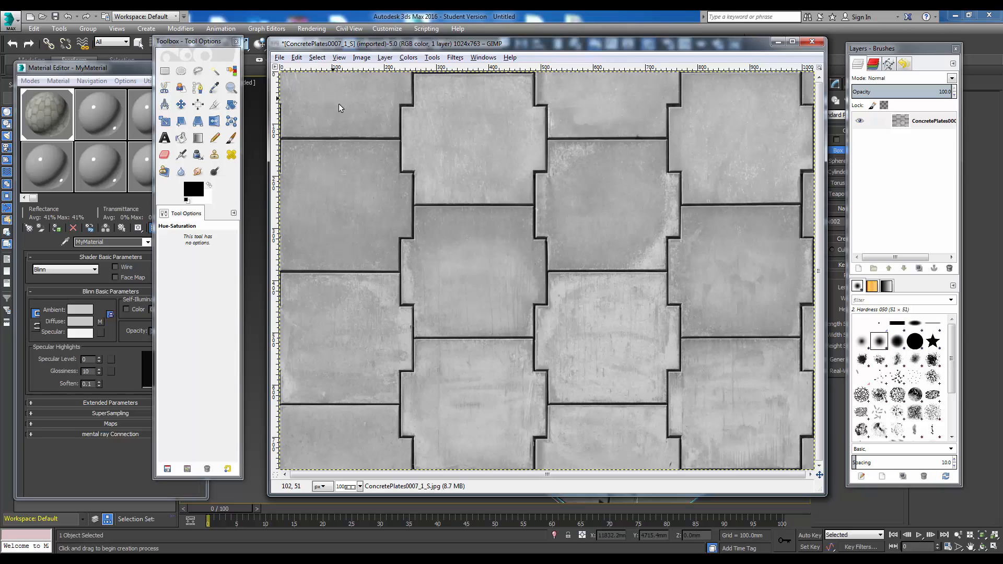
# - Export the greyscale image as ConcretePlatesBump.jpg into the Materials\ConcPlates folder, with JPEG quality 99
pyautogui.click(280, 57)
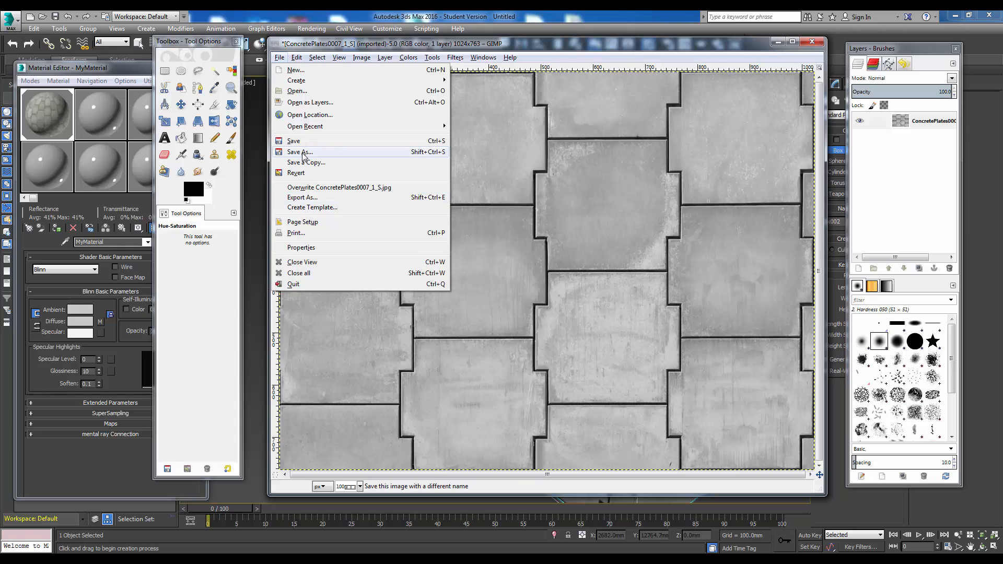
pyautogui.click(307, 199)
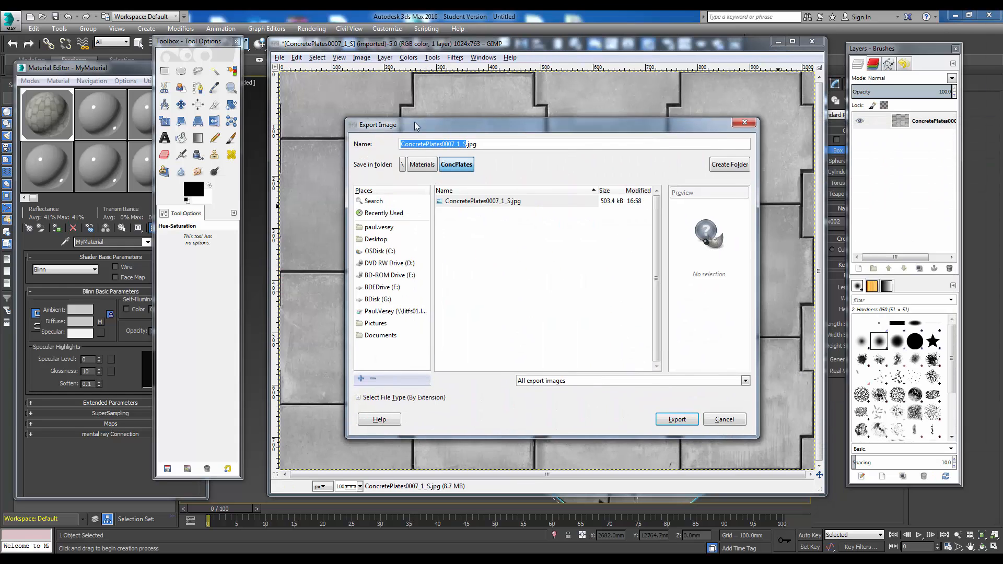
pyautogui.click(451, 144)
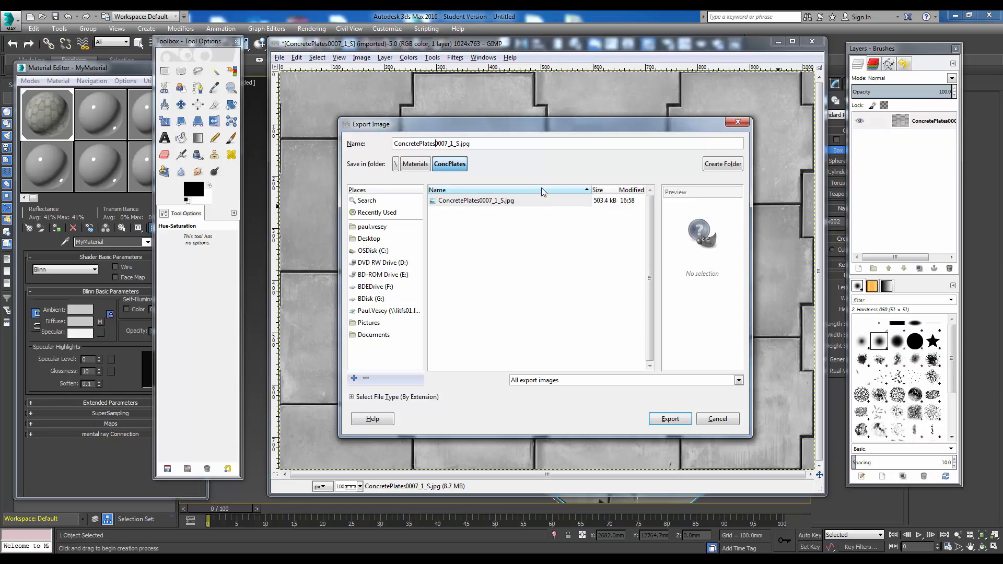
pyautogui.press('Delete')
pyautogui.press('Delete')
pyautogui.press('Delete')
pyautogui.press('Delete')
pyautogui.press('Delete')
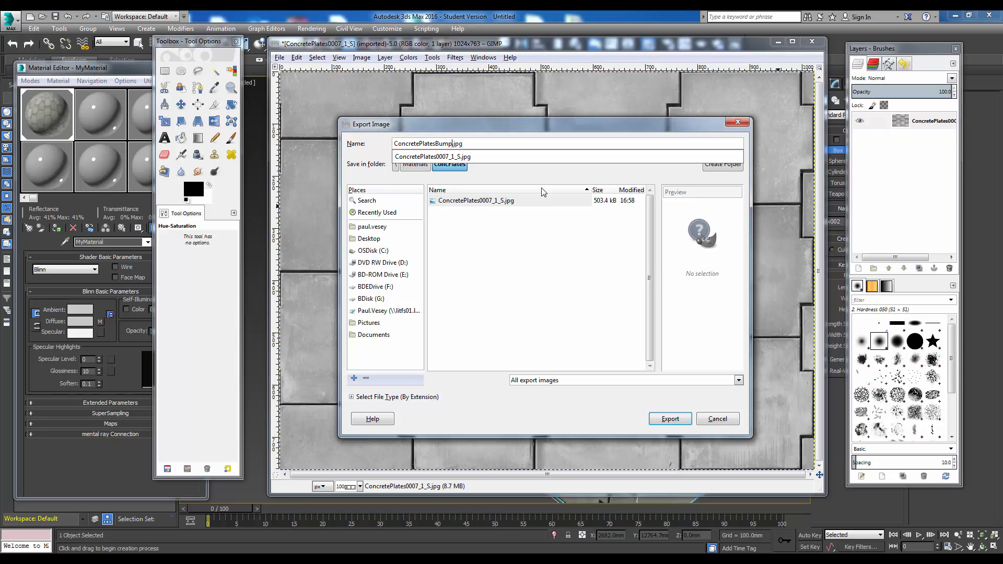
pyautogui.click(672, 421)
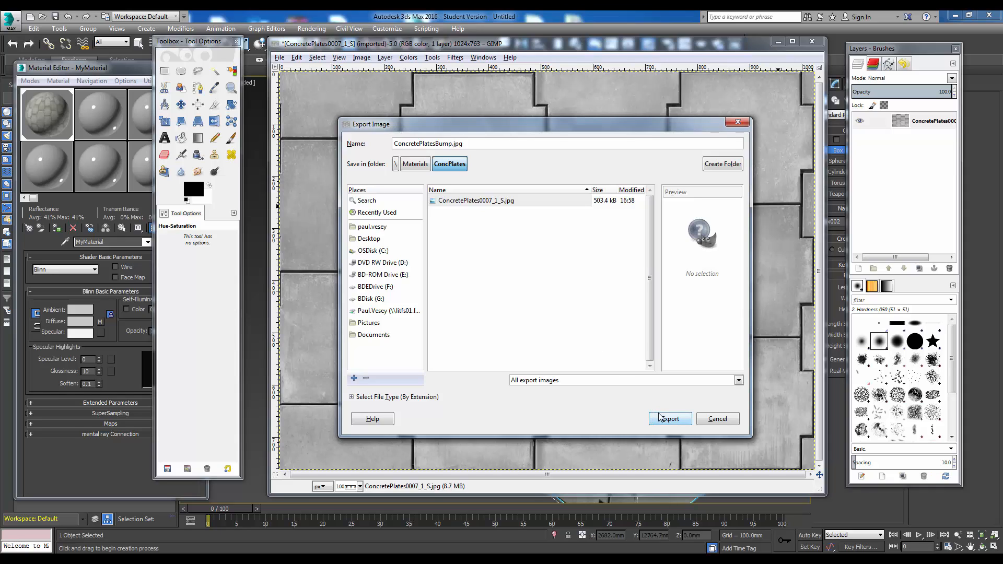
pyautogui.press('Return')
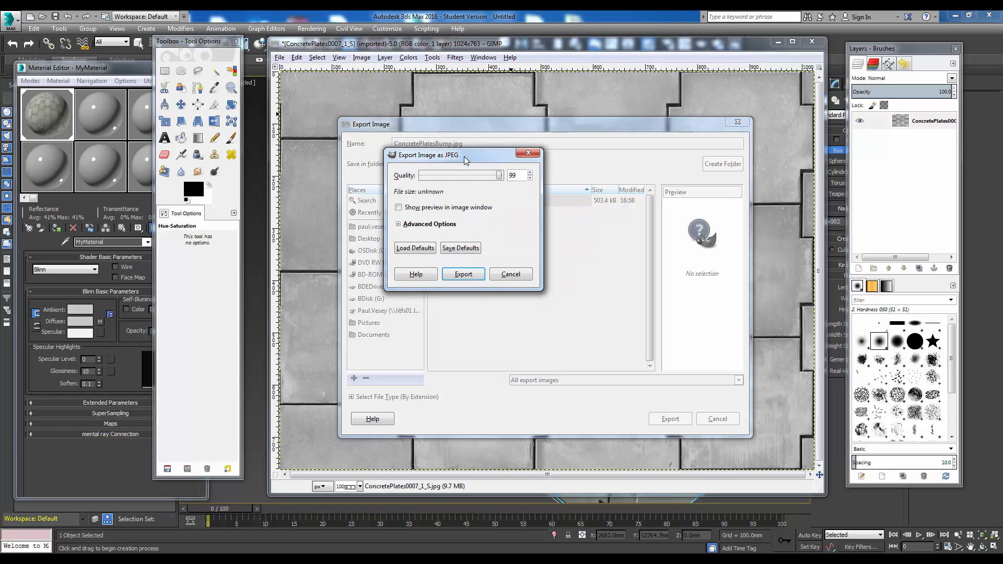
pyautogui.click(459, 275)
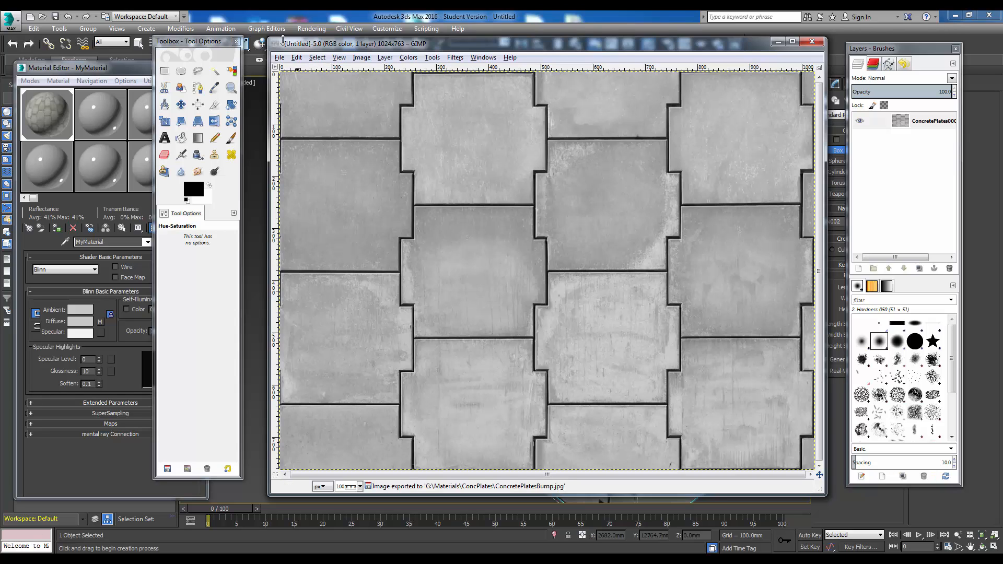
# - Move the GIMP windows out of the way to return to 3ds Max, and check the ConcPlates folder for the exported image
pyautogui.moveTo(301, 46); pyautogui.dragTo(1002, 60)
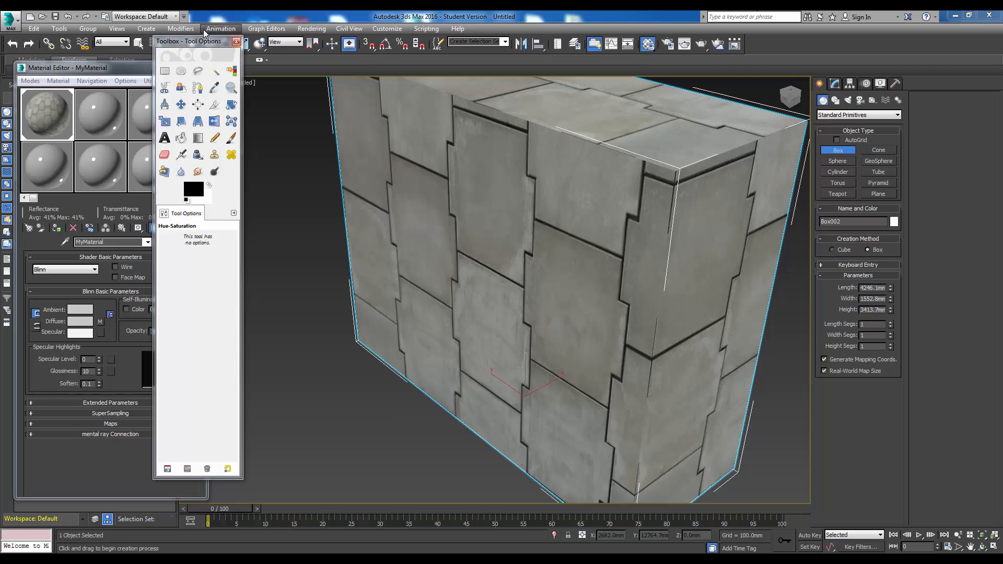
pyautogui.moveTo(188, 46); pyautogui.dragTo(1002, 84)
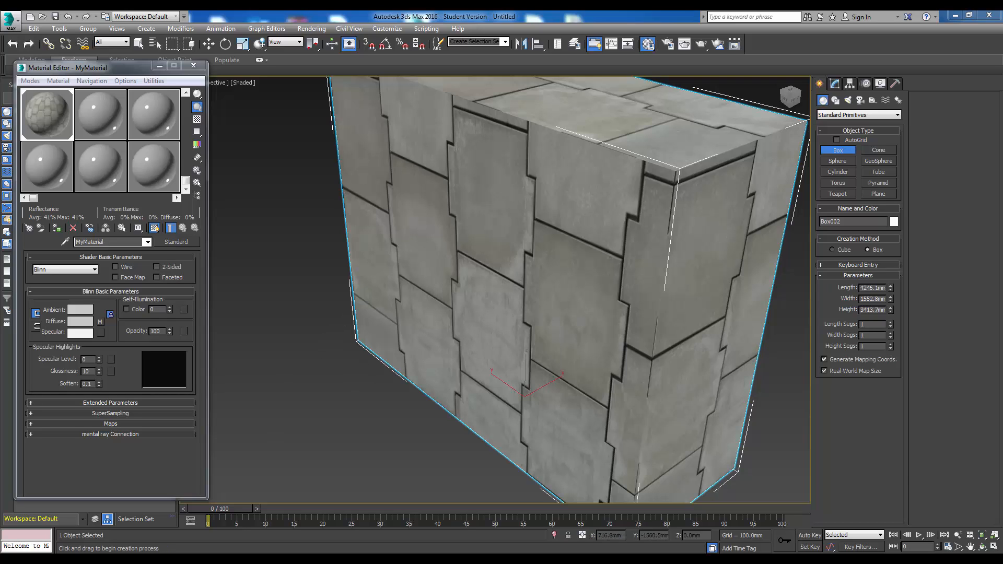
pyautogui.moveTo(1002, 59); pyautogui.dragTo(385, 61)
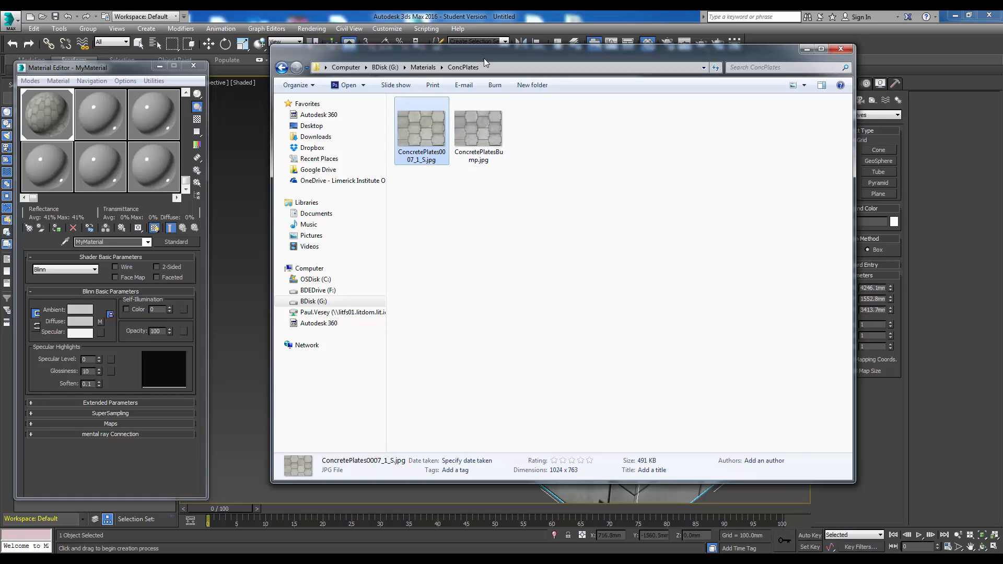
pyautogui.moveTo(484, 57); pyautogui.dragTo(1002, 99)
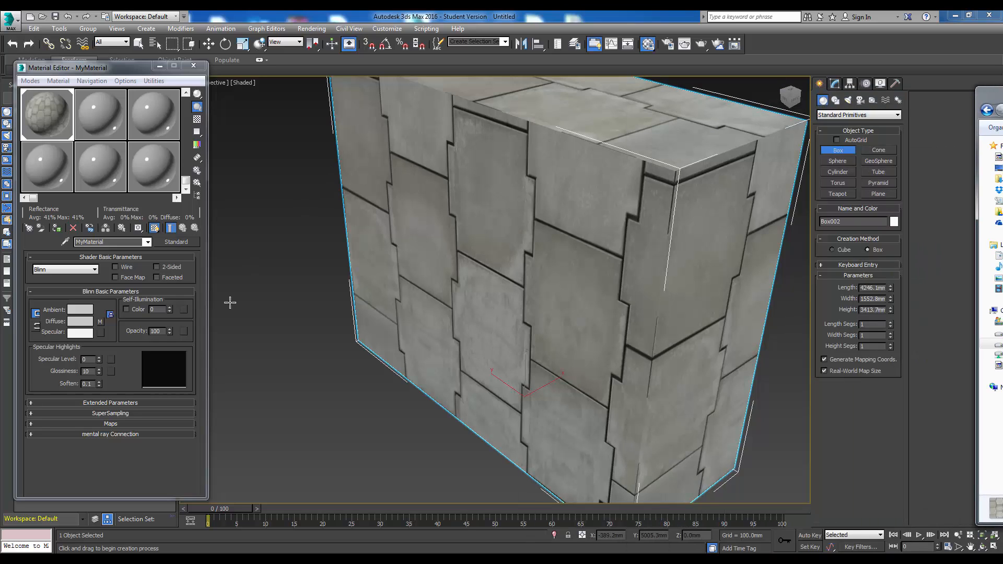
# - Assign ConcretePlatesBump.jpg as a Bitmap to MyMaterial's Bump map and return to the parent material
pyautogui.click(35, 426)
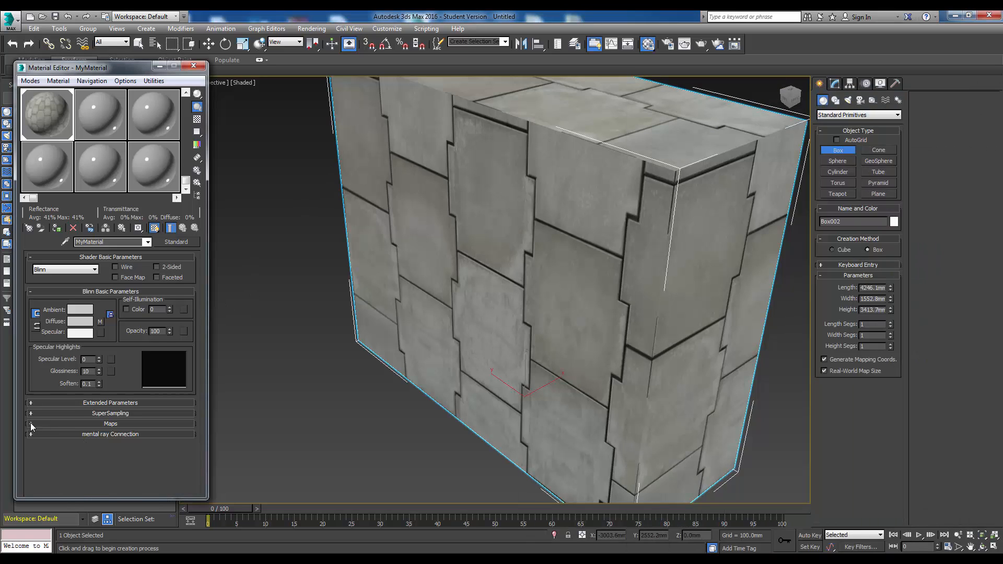
pyautogui.click(31, 423)
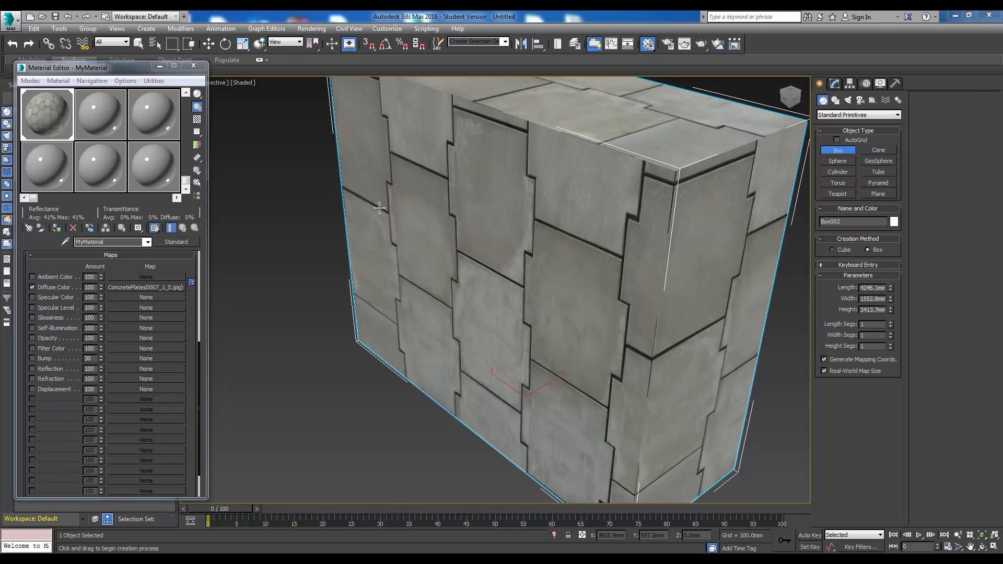
pyautogui.click(121, 359)
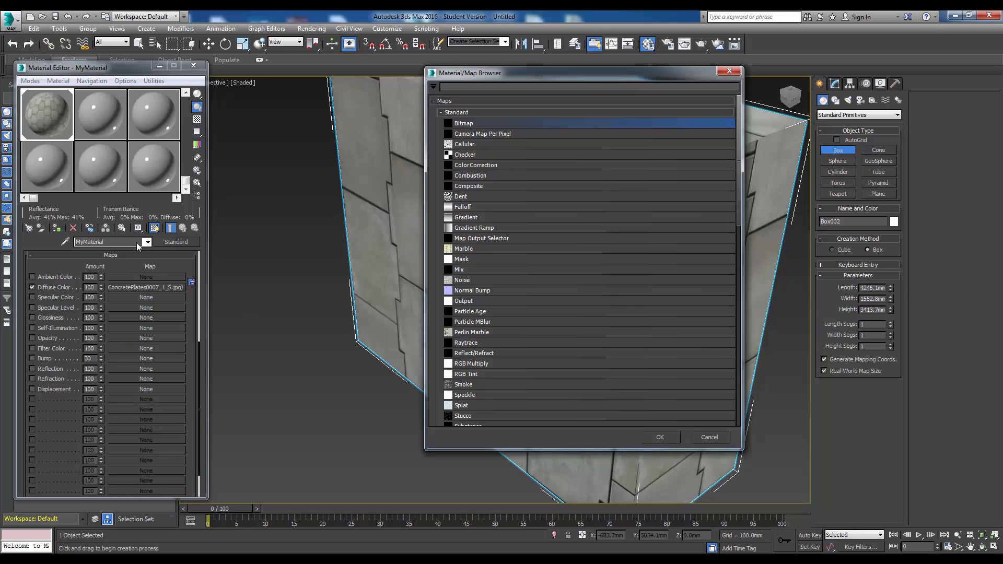
pyautogui.doubleClick(455, 123)
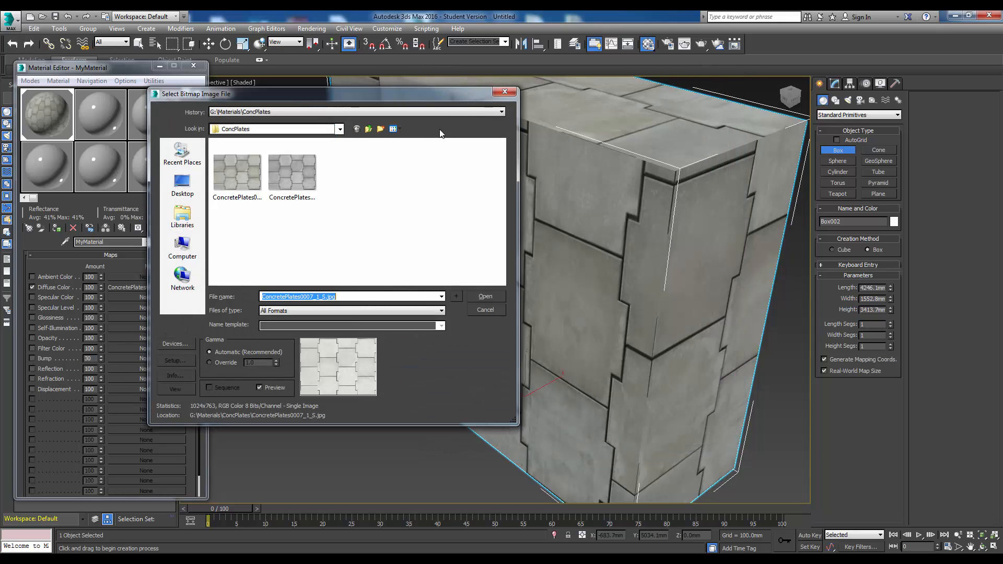
pyautogui.click(296, 176)
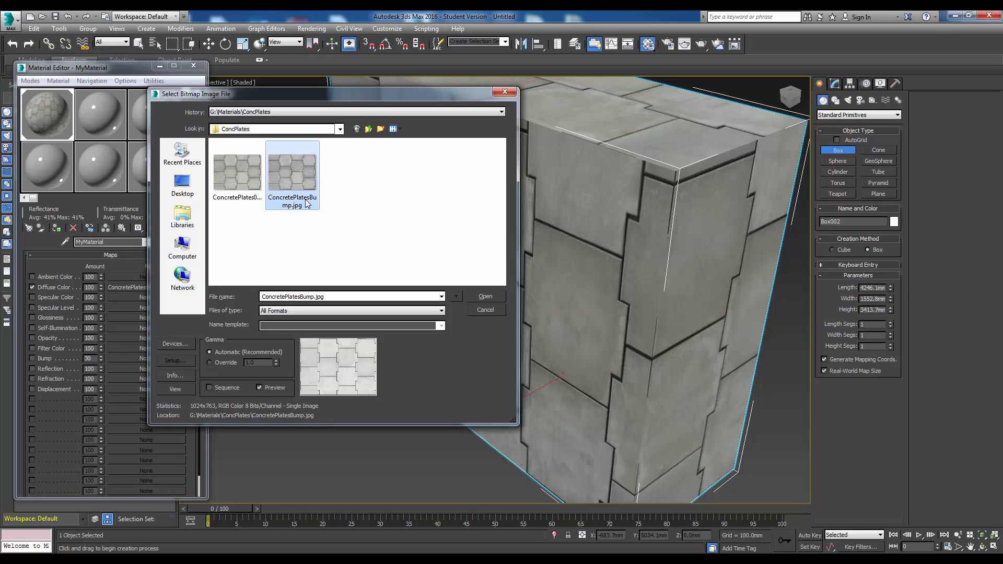
pyautogui.click(472, 296)
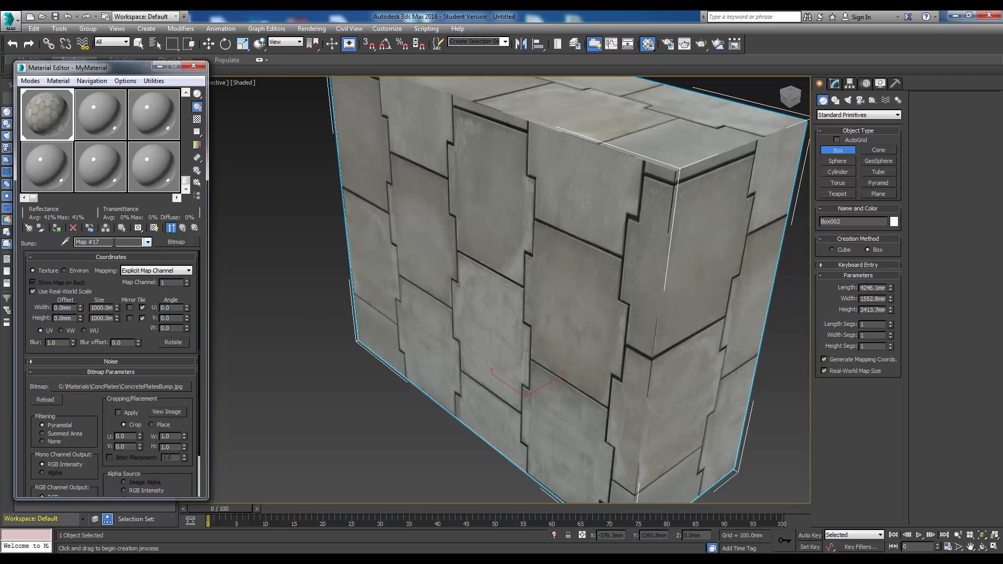
pyautogui.click(183, 229)
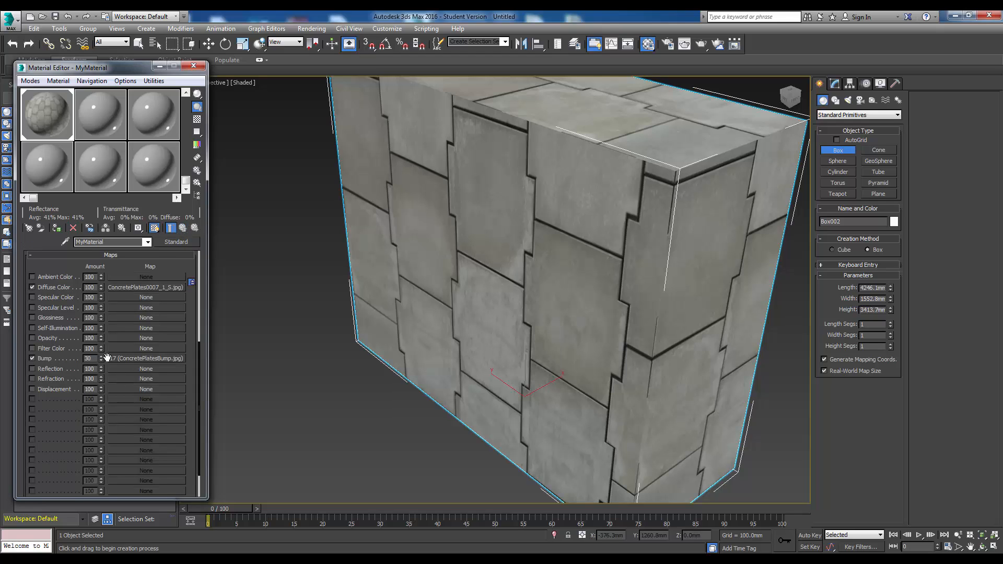
# - Open an enlarged preview of MyMaterial and inspect the bump effect alone by temporarily disabling the Diffuse Color map
pyautogui.doubleClick(45, 112)
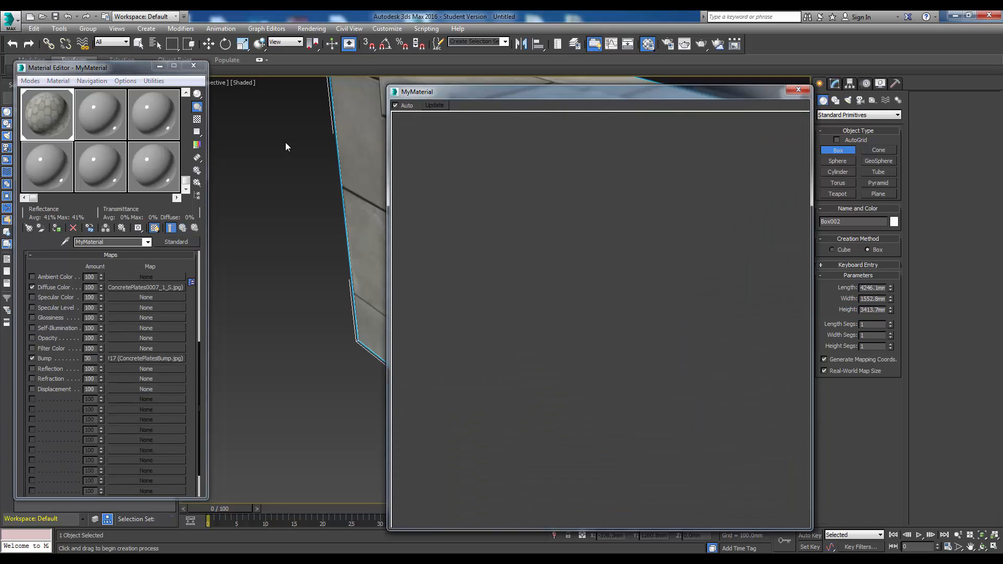
pyautogui.moveTo(484, 97); pyautogui.dragTo(403, 64)
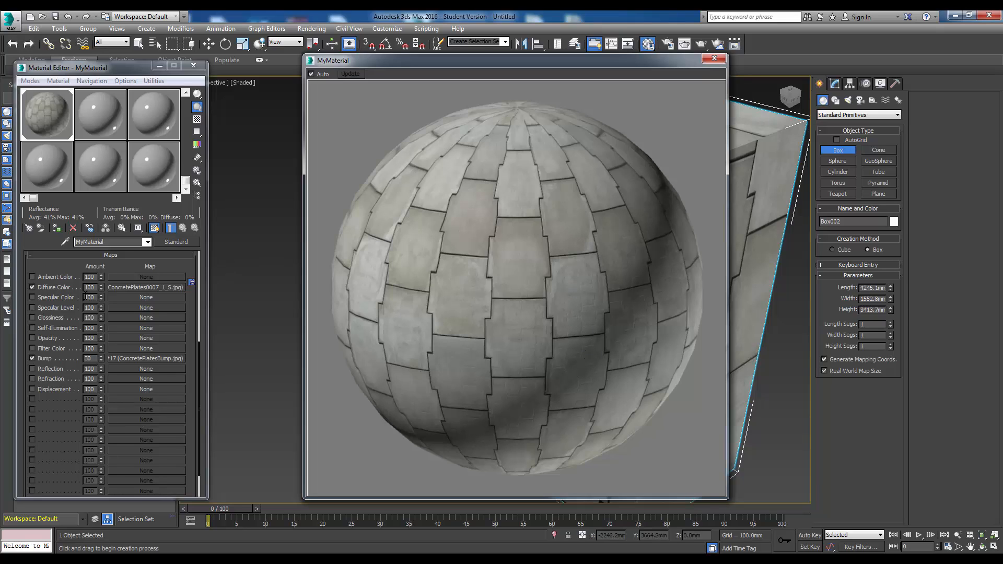
pyautogui.click(32, 288)
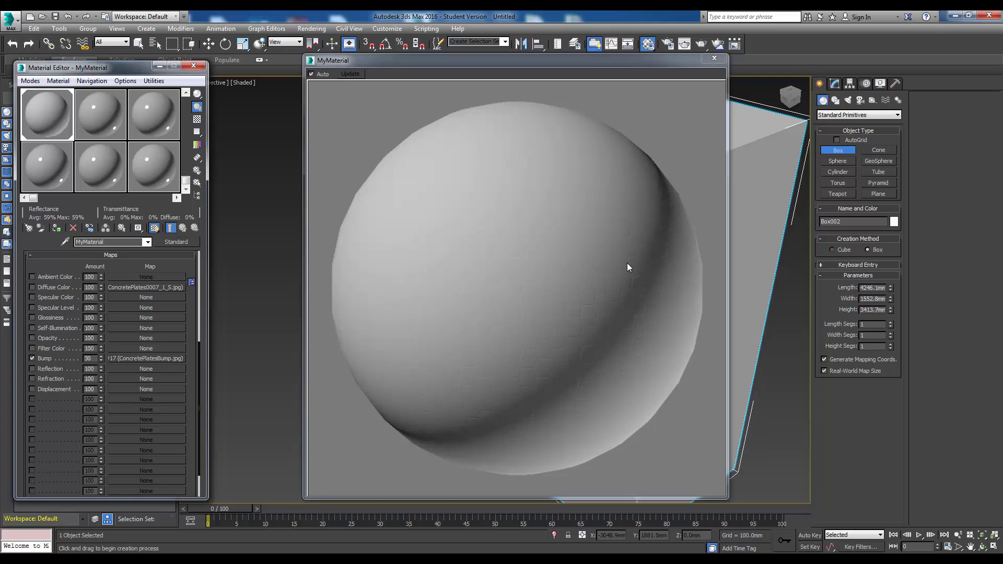
pyautogui.click(32, 288)
# - Set the bump bitmap's real-world size to 4000 mm wide and 4000 mm high and return to the parent material
pyautogui.click(125, 356)
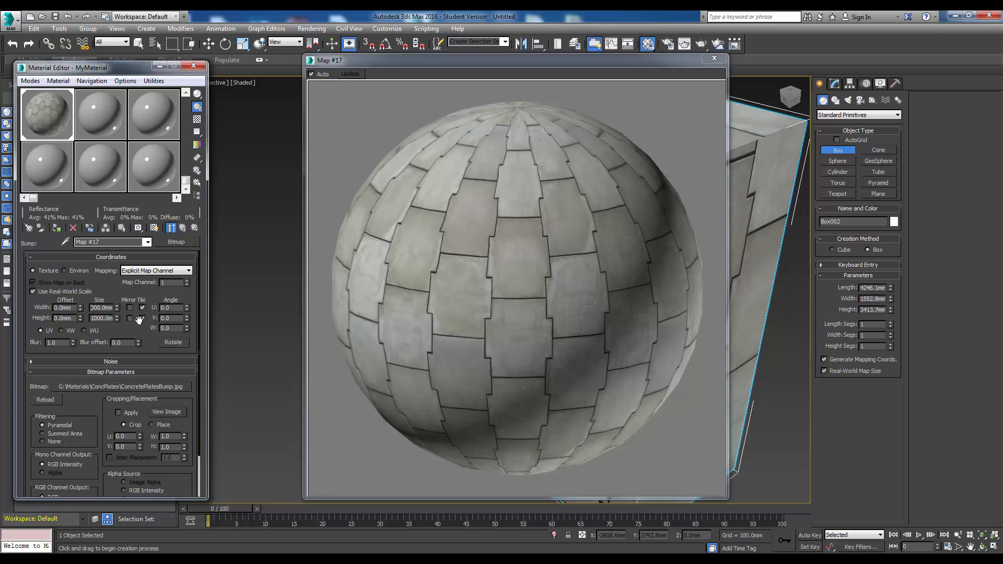
pyautogui.click(141, 319)
pyautogui.press('Return')
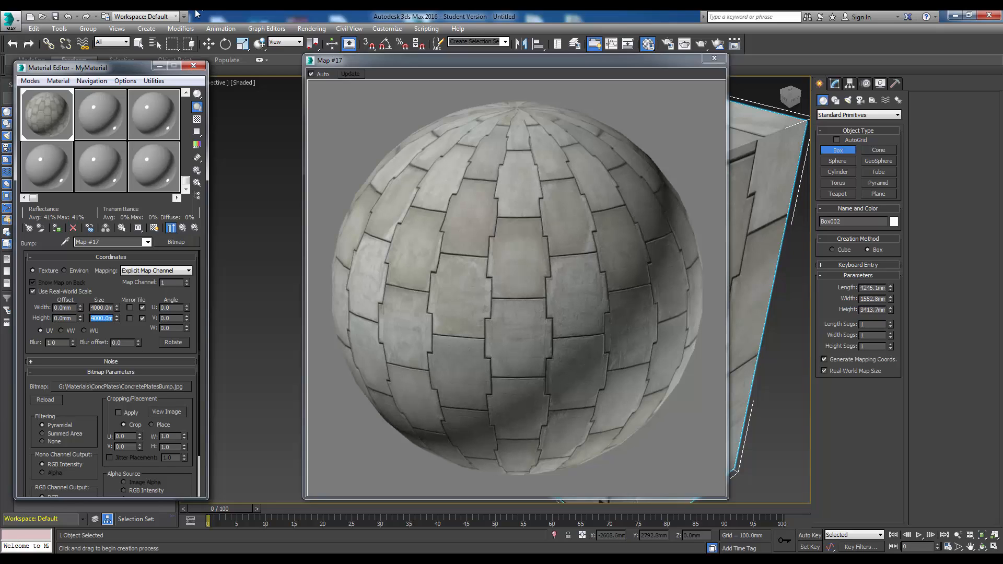
pyautogui.click(183, 228)
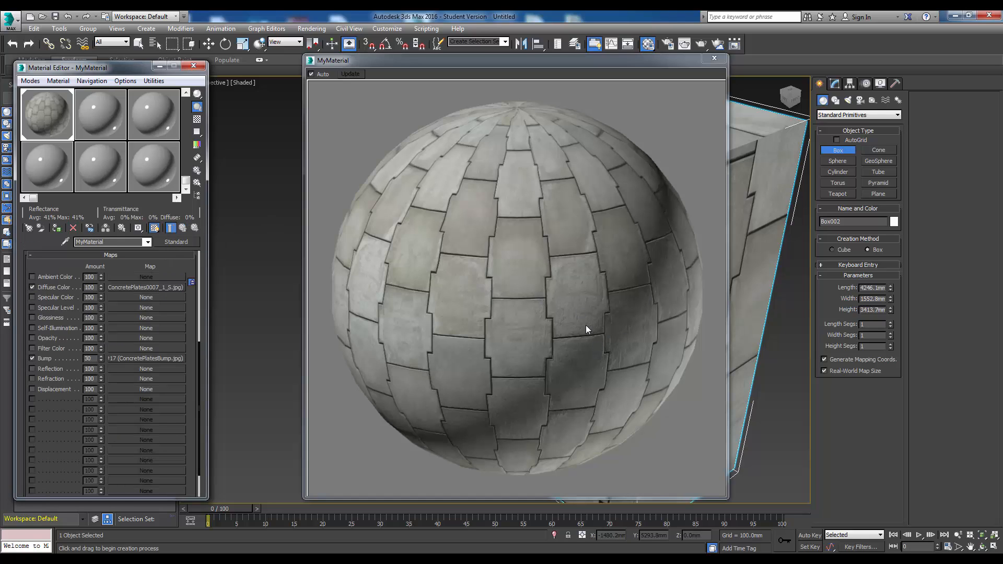
# - Raise MyMaterial's Bump amount to 50, judging it with the Diffuse Color map temporarily disabled, and re-enable that map
pyautogui.click(32, 287)
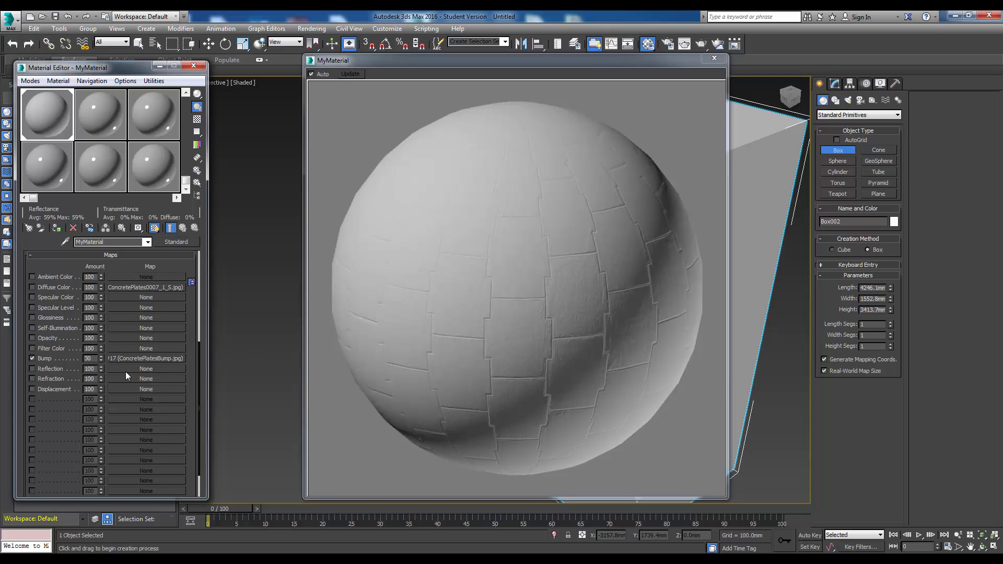
pyautogui.click(101, 356)
pyautogui.doubleClick(89, 358)
pyautogui.write('35')
pyautogui.press('Return')
pyautogui.write('50')
pyautogui.press('Return')
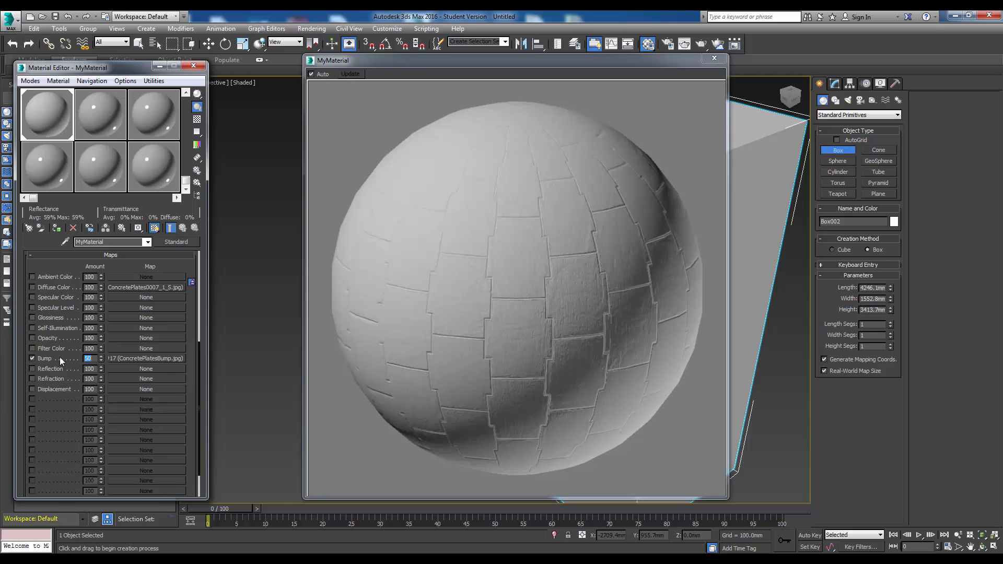
pyautogui.click(33, 287)
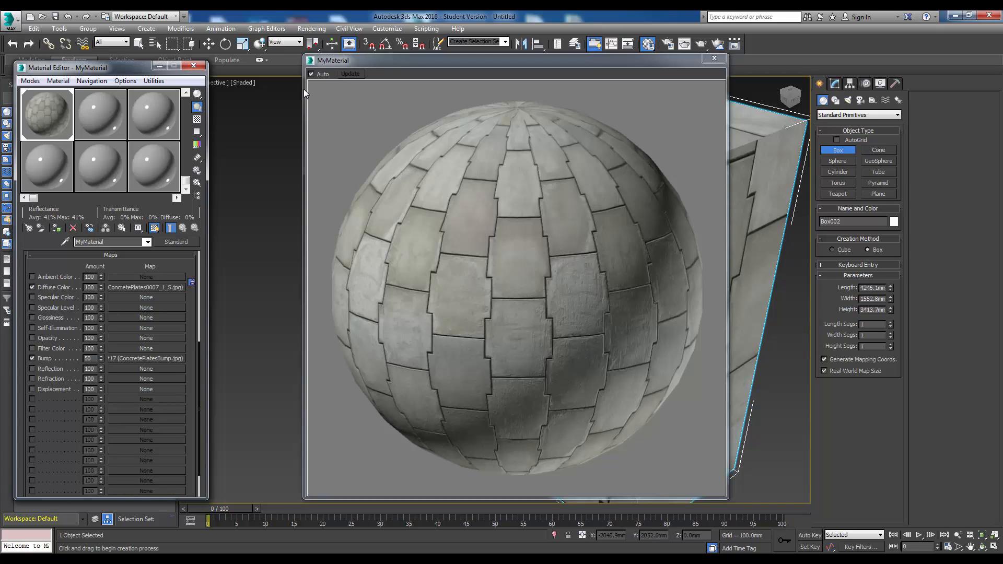
# - Close the enlarged material preview and render a close-up of the large box's upper corner from the perspective view
pyautogui.moveTo(448, 63); pyautogui.dragTo(411, 97)
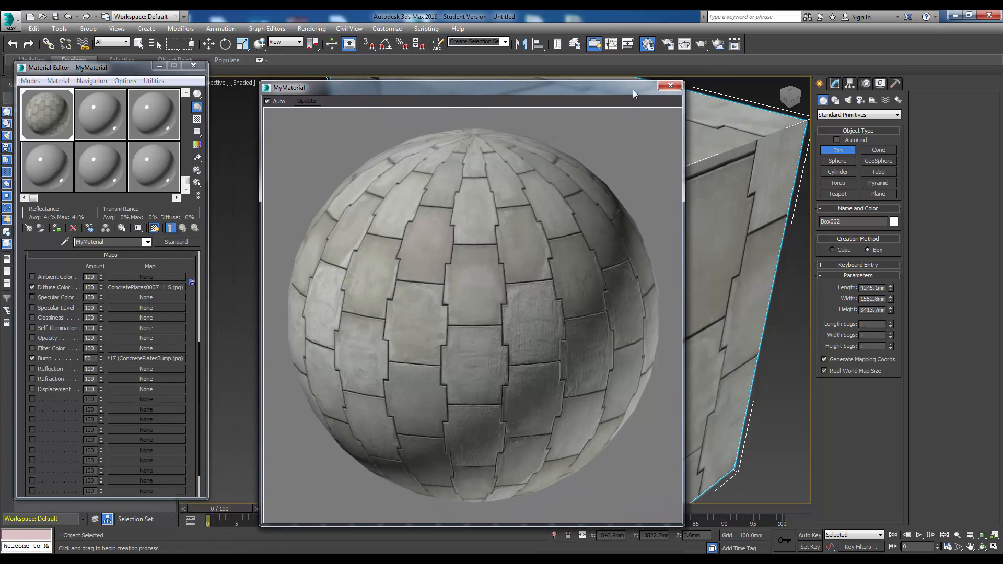
pyautogui.click(671, 92)
pyautogui.moveTo(425, 327)
pyautogui.keyDown('alt'); pyautogui.mouseDown(button='middle')
pyautogui.moveTo(432, 316)
pyautogui.moveTo(427, 335)
pyautogui.mouseUp(button='middle'); pyautogui.keyUp('alt')
pyautogui.scroll(6, 491, 152)
pyautogui.keyDown('alt'); pyautogui.moveTo(491, 152); pyautogui.dragTo(481, 232, button='middle'); pyautogui.keyUp('alt')
pyautogui.scroll(-5, 447, 249)
pyautogui.scroll(3, 409, 204)
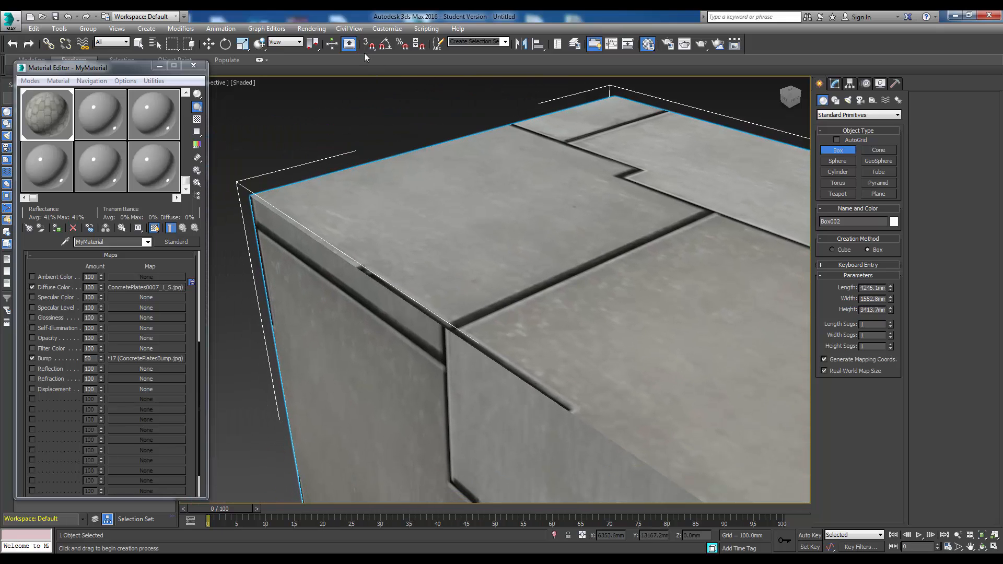
pyautogui.click(312, 28)
pyautogui.click(328, 41)
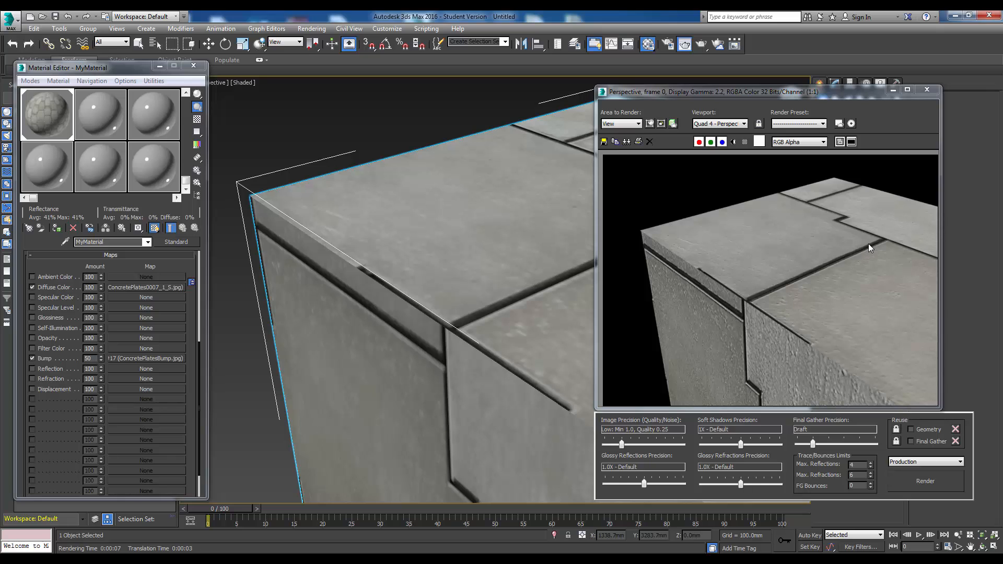
pyautogui.scroll(2, 726, 300)
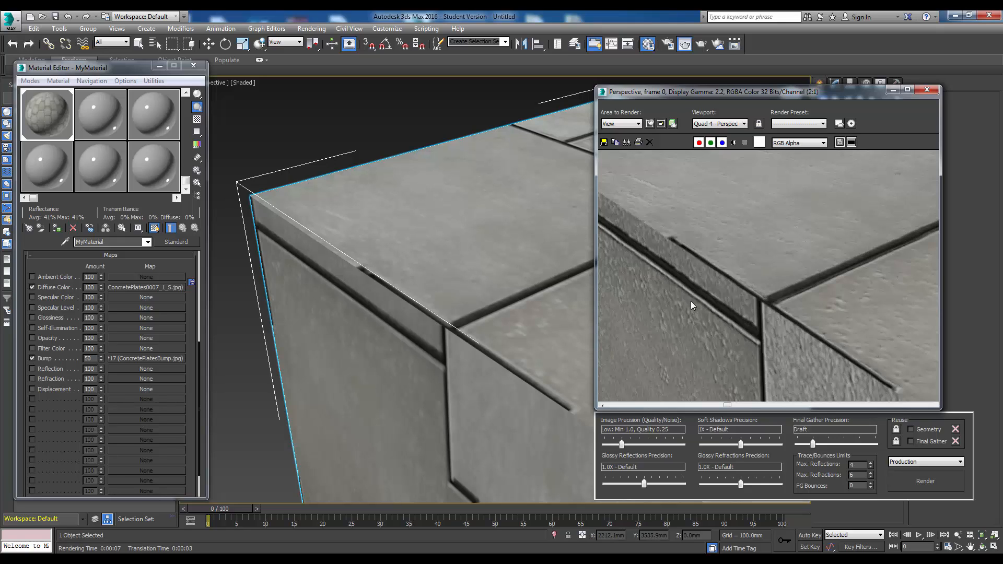
pyautogui.scroll(-2, 691, 300)
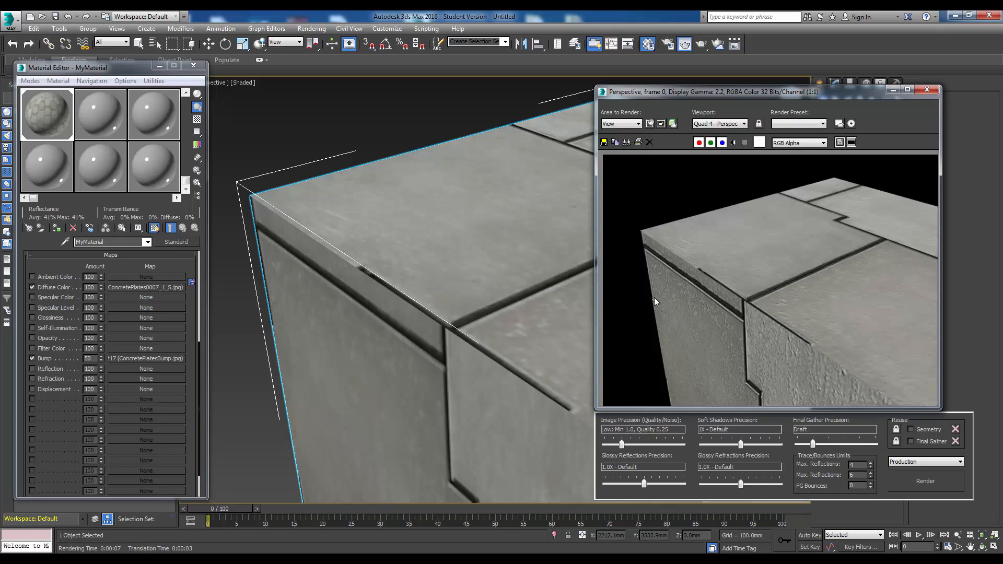